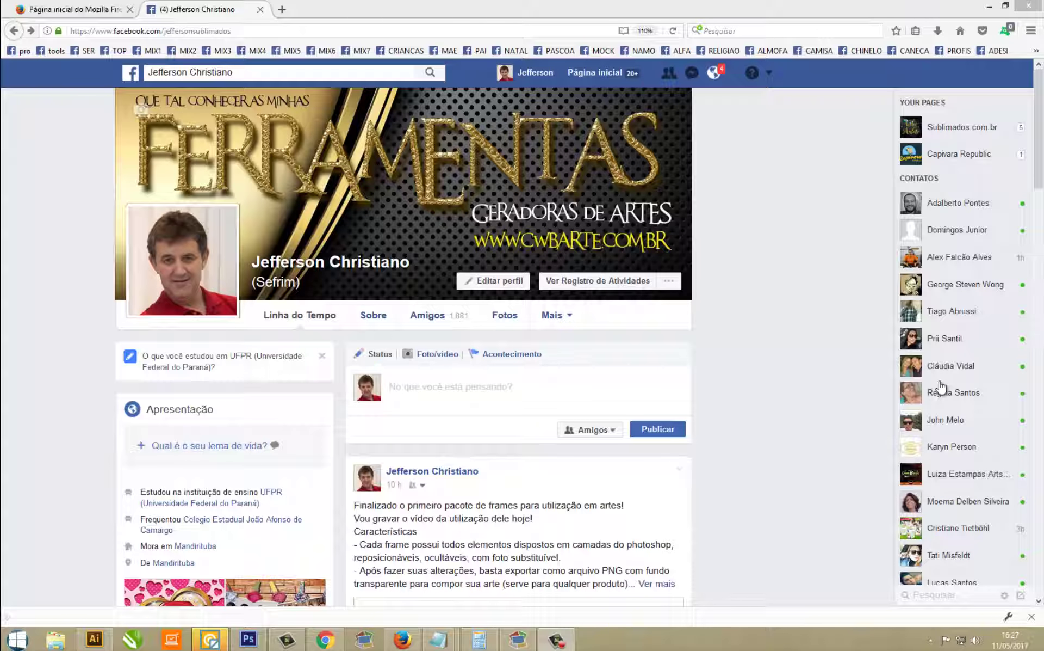
Scroll the Facebook profile to the post showing the grid of 15 new photo frames.
{"action": "scroll", "coordinate": [841, 450], "scroll_direction": "down", "scroll_amount": 3}
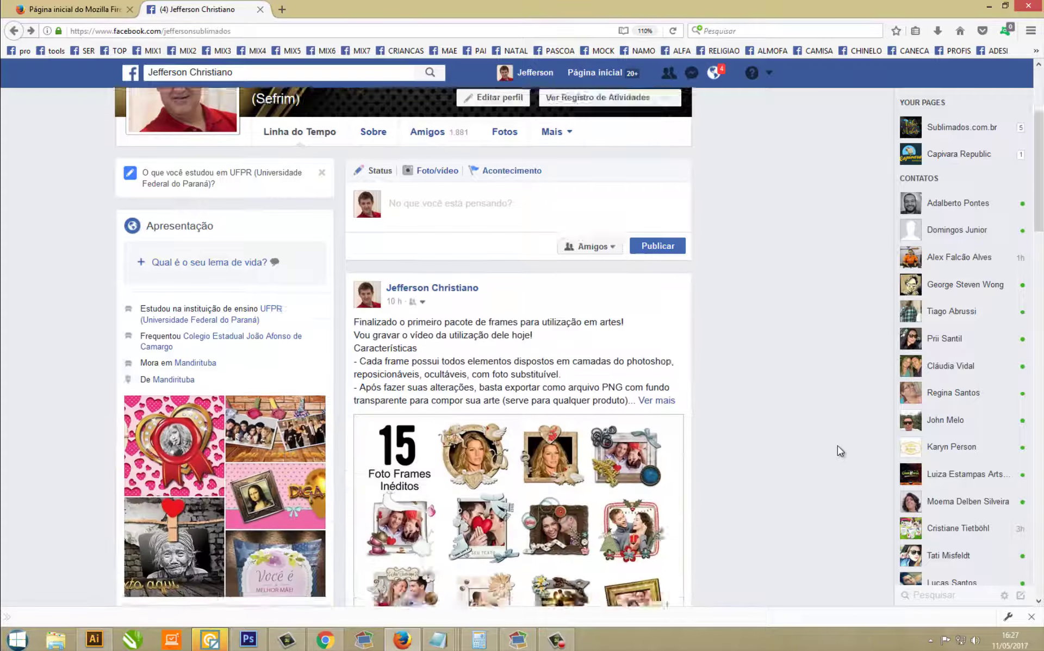
{"action": "scroll", "coordinate": [840, 450], "scroll_direction": "down", "scroll_amount": 4}
{"action": "scroll", "coordinate": [840, 451], "scroll_direction": "up", "scroll_amount": 1}
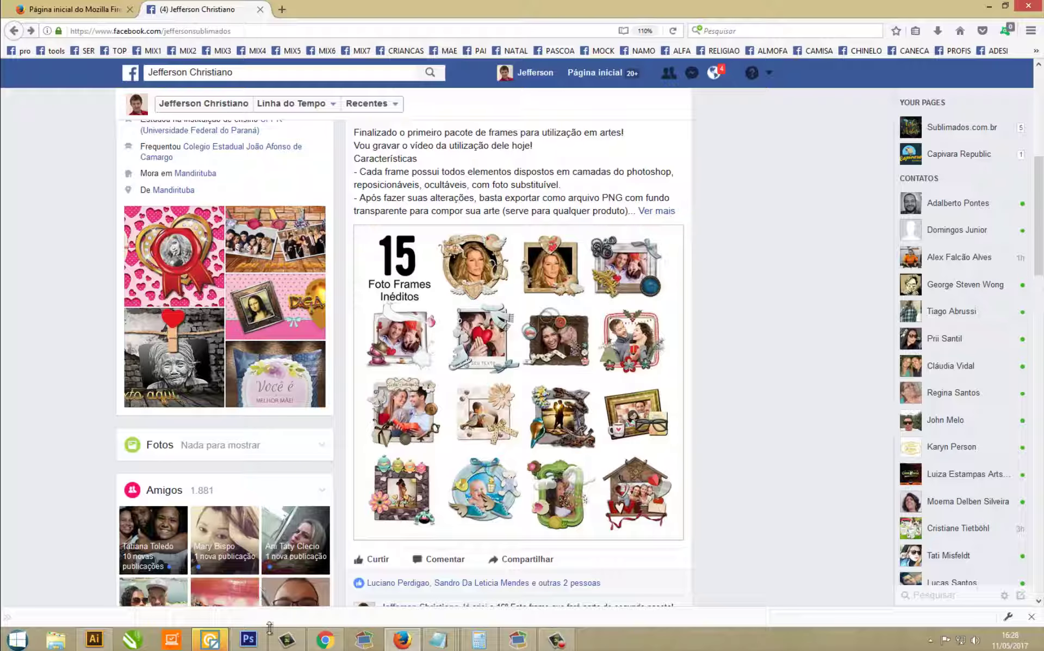
Switch to Photoshop and make the Photoframe 2 layer visible in almofadas.psd.
{"action": "left_click", "coordinate": [248, 639]}
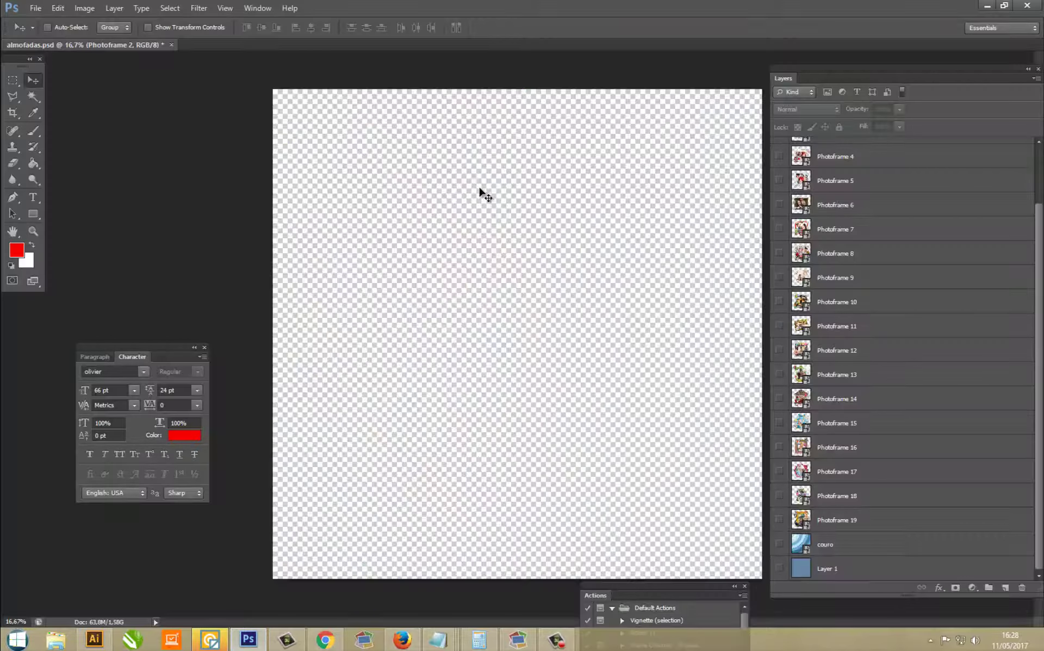
{"action": "left_click_drag", "start_coordinate": [1039, 296], "coordinate": [1041, 202]}
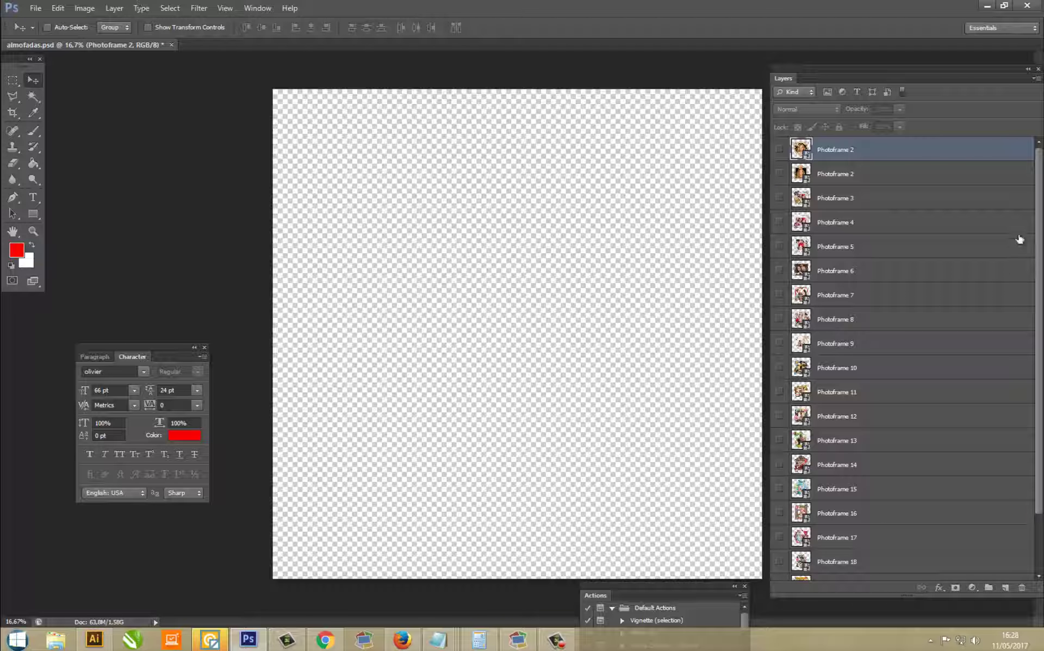
{"action": "left_click", "coordinate": [780, 149]}
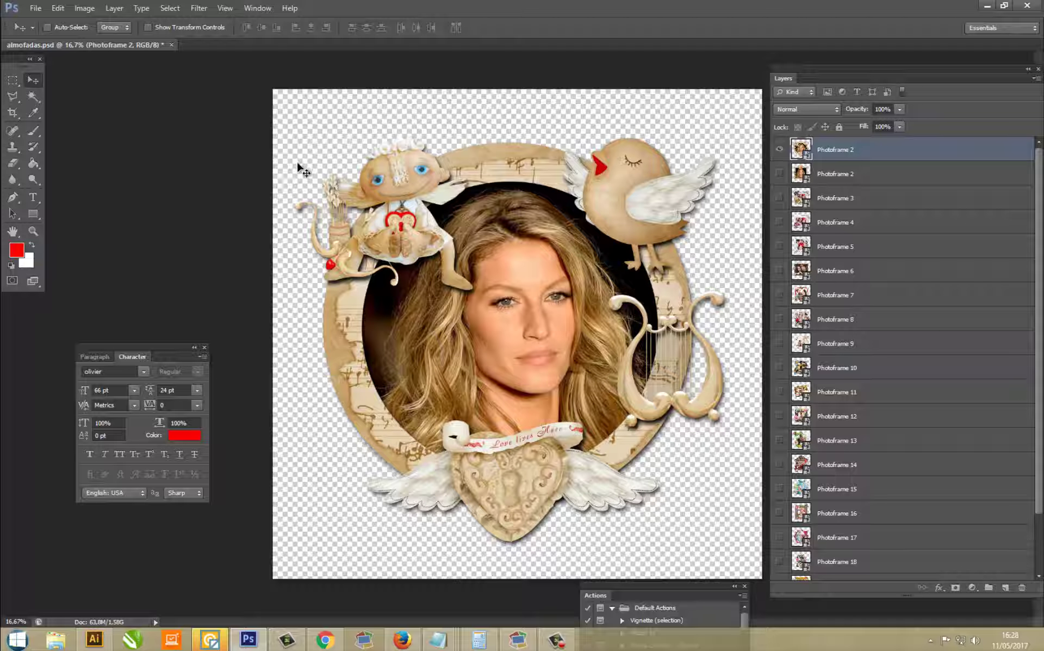
Check the document's Image Size (40 × 40 cm, 300 ppi) and cancel without changes.
{"action": "left_click", "coordinate": [85, 7]}
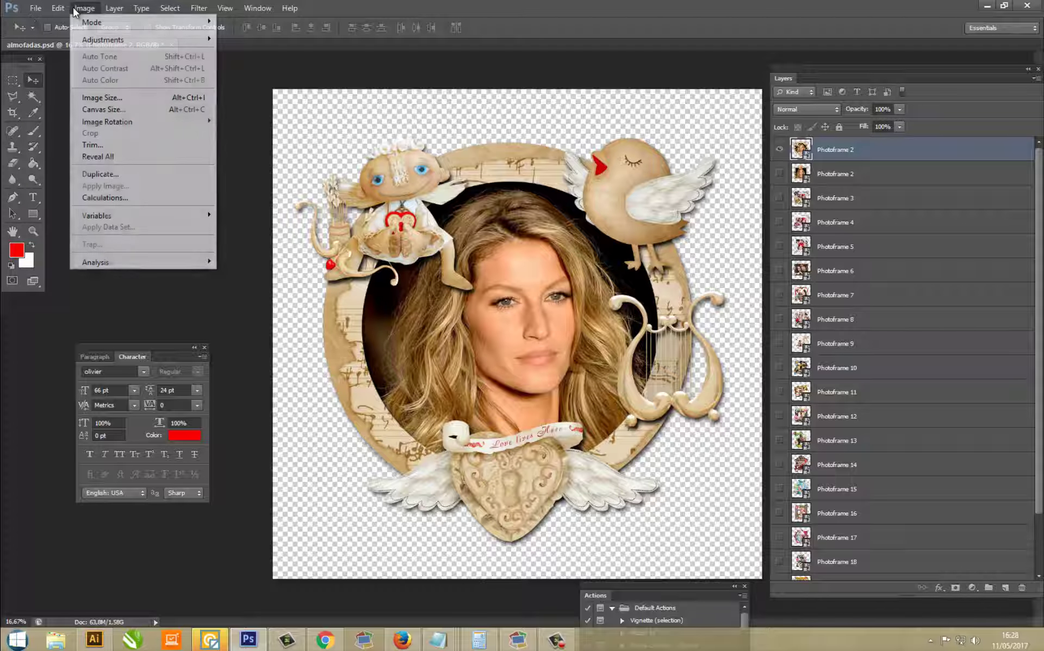
{"action": "left_click", "coordinate": [90, 99]}
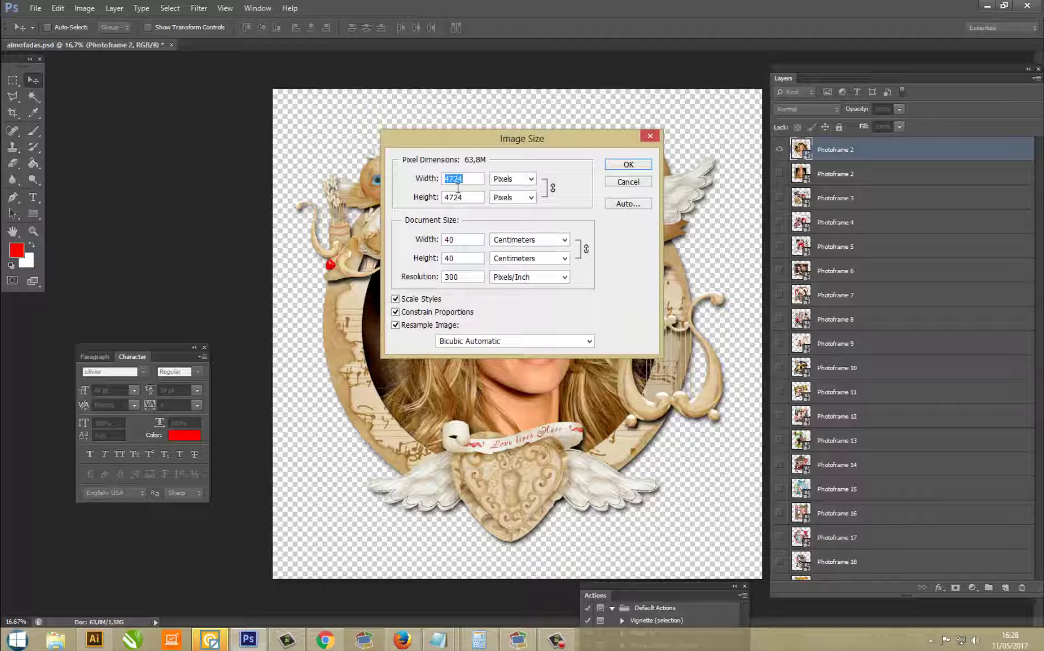
{"action": "left_click", "coordinate": [629, 182]}
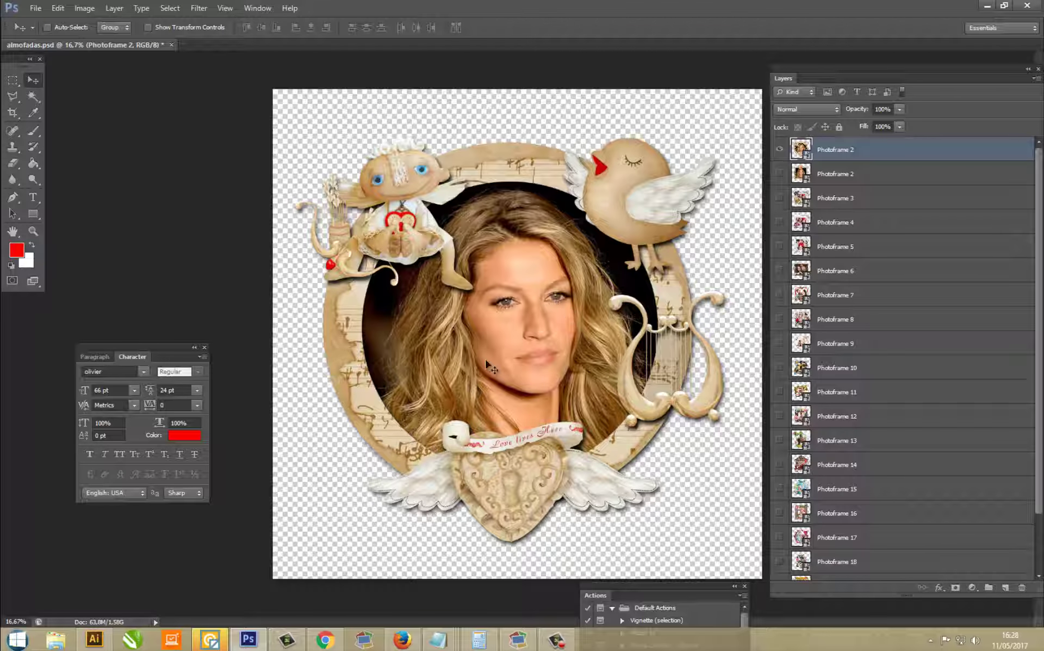
Open Photoframe 2's embedded coração.psb and toggle the coração heart decoration off and on.
{"action": "double_click", "coordinate": [801, 148]}
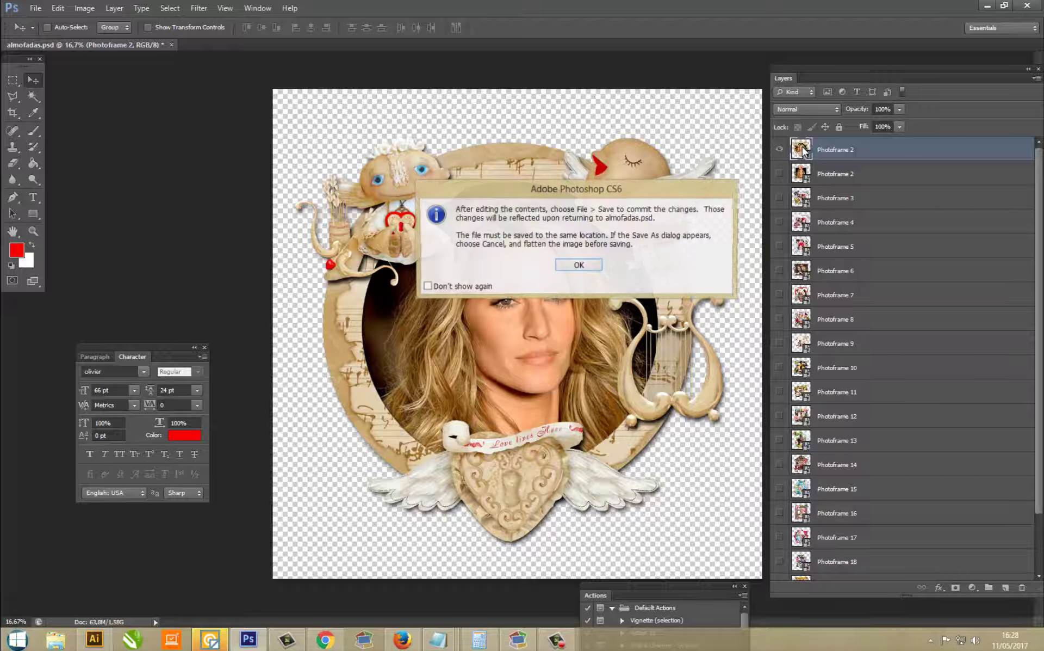
{"action": "key", "text": "Return"}
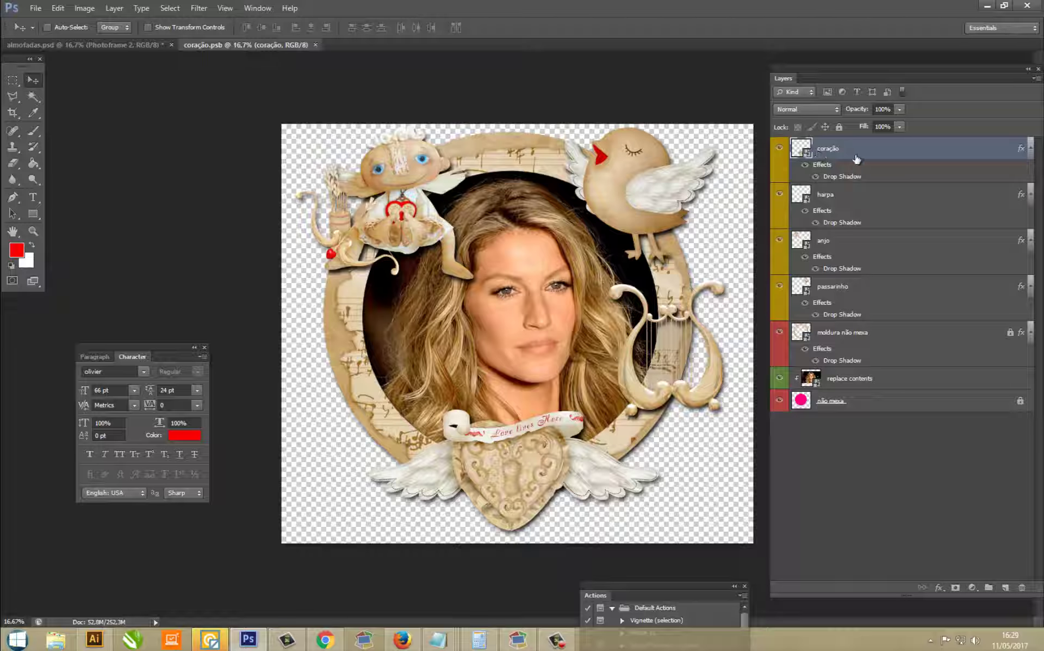
{"action": "left_click", "coordinate": [780, 151]}
{"action": "left_click", "coordinate": [780, 150]}
{"action": "left_click", "coordinate": [780, 150]}
Toggle the harpa, anjo and passarinho decorations off and on, then nudge the bird slightly.
{"action": "left_click", "coordinate": [781, 194]}
{"action": "left_click", "coordinate": [781, 194]}
{"action": "left_click", "coordinate": [781, 239]}
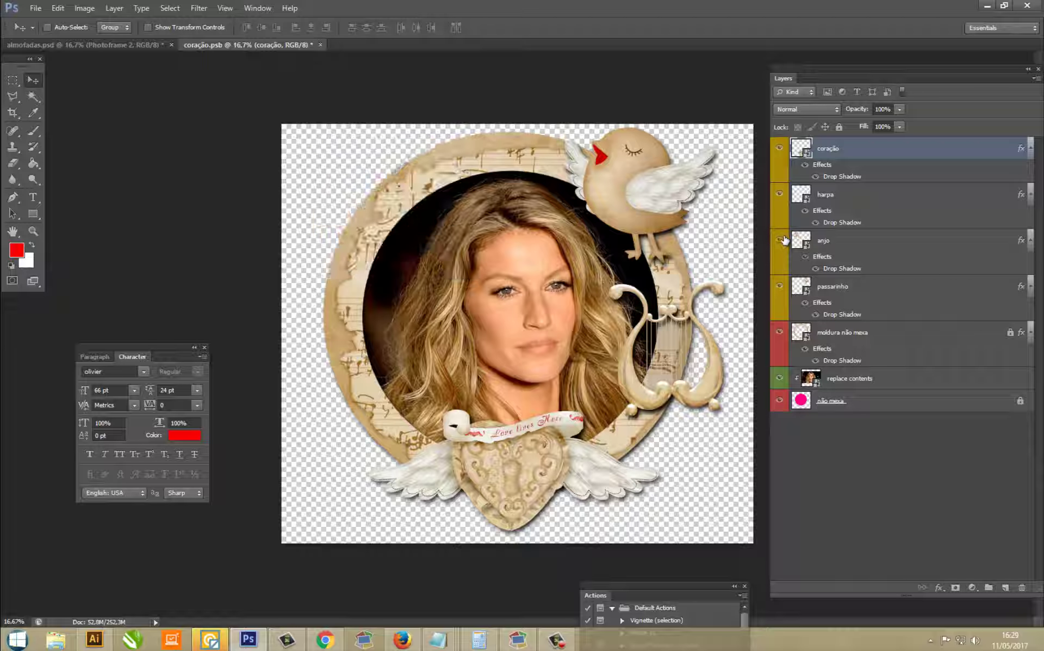
{"action": "left_click", "coordinate": [781, 287]}
{"action": "left_click", "coordinate": [781, 286]}
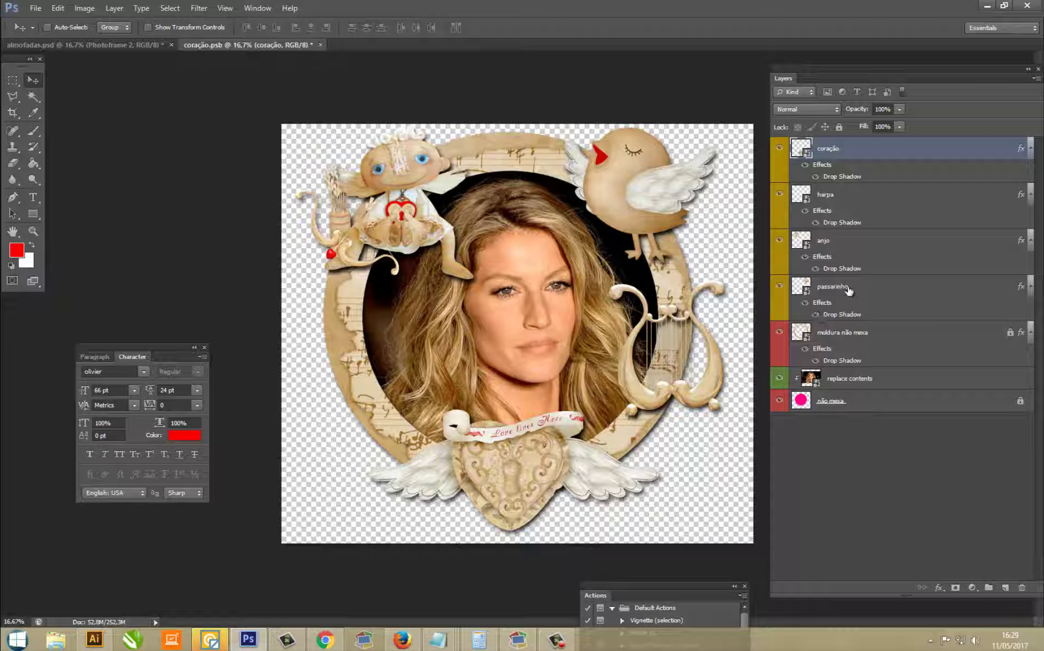
{"action": "left_click", "coordinate": [827, 291]}
{"action": "mouse_move", "coordinate": [682, 199]}
{"action": "left_mouse_down"}
{"action": "mouse_move", "coordinate": [406, 401]}
{"action": "mouse_move", "coordinate": [661, 208]}
{"action": "mouse_move", "coordinate": [673, 215]}
{"action": "left_mouse_up"}
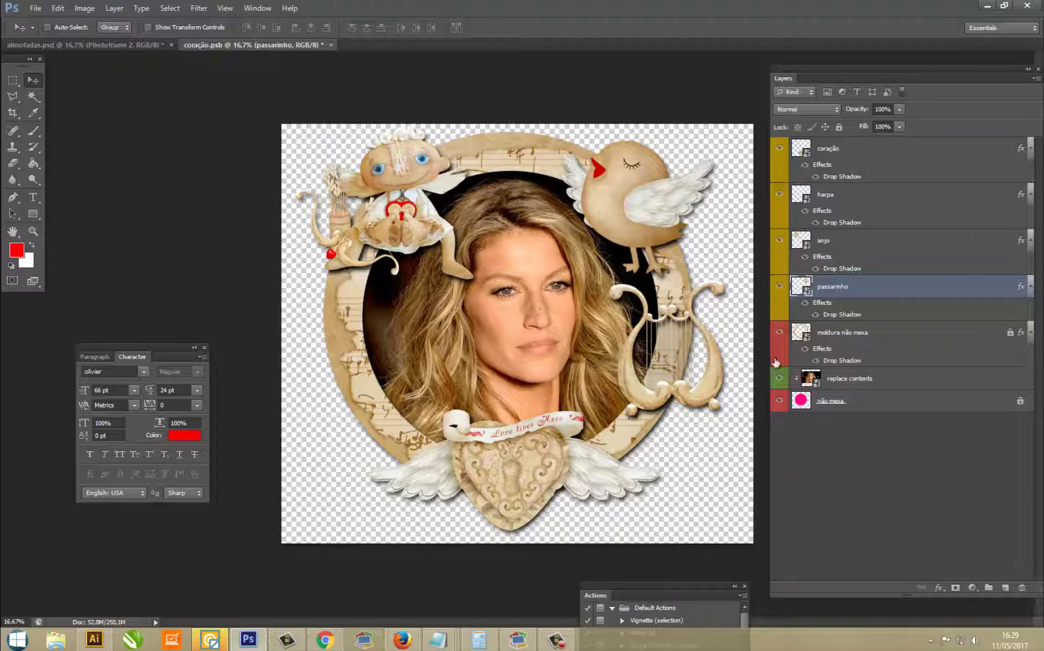
Replace the placeholder photo layer's contents with paris 09.jpg.
{"action": "right_click", "coordinate": [857, 381]}
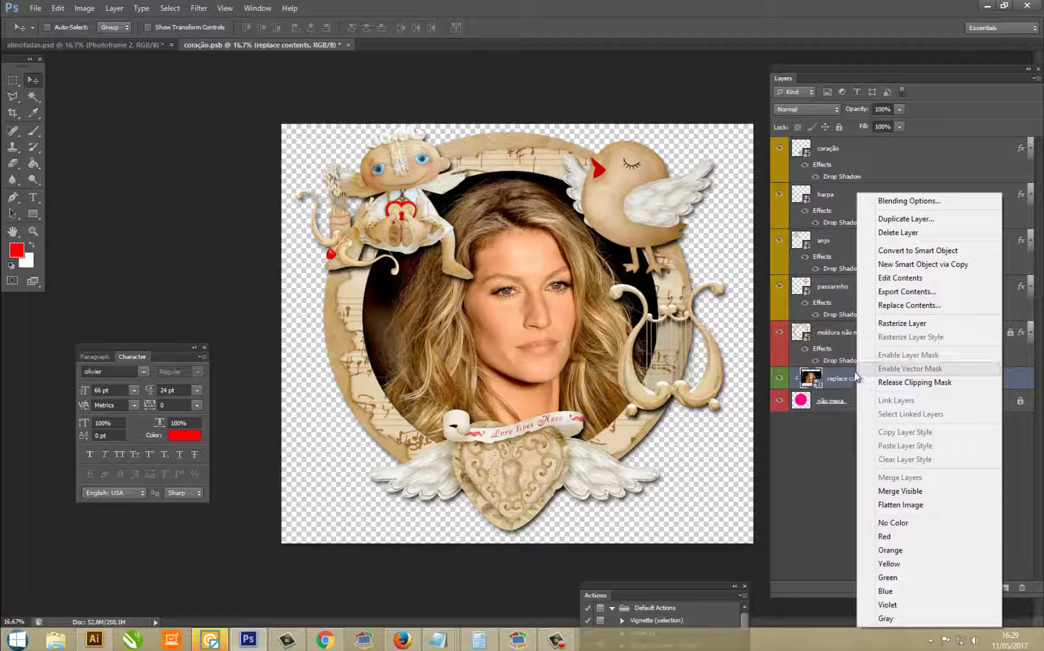
{"action": "left_click", "coordinate": [902, 307]}
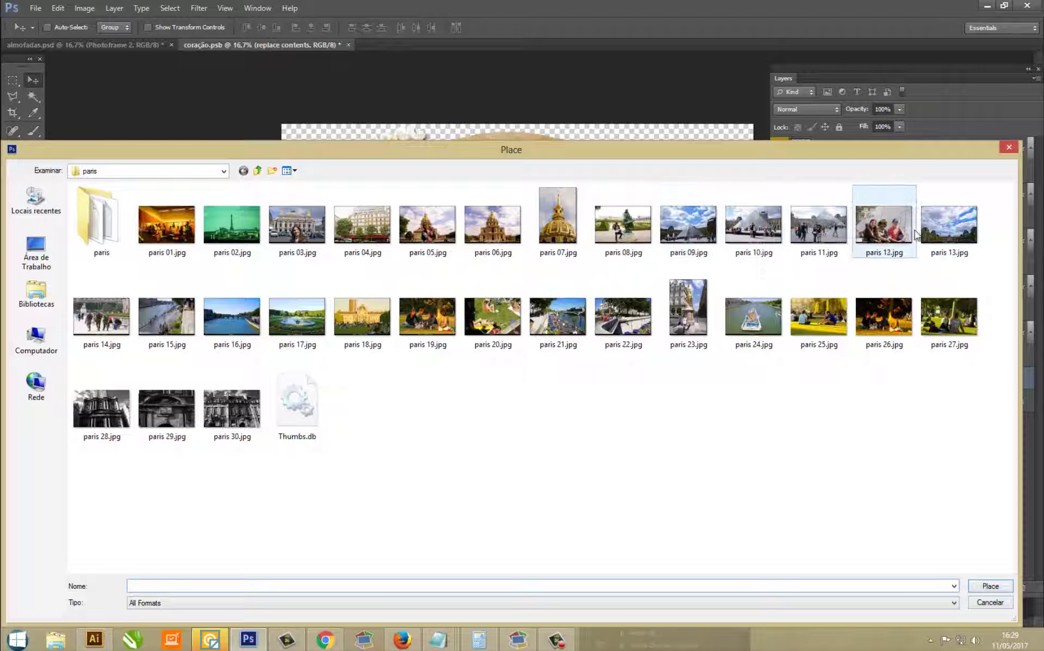
{"action": "double_click", "coordinate": [699, 231]}
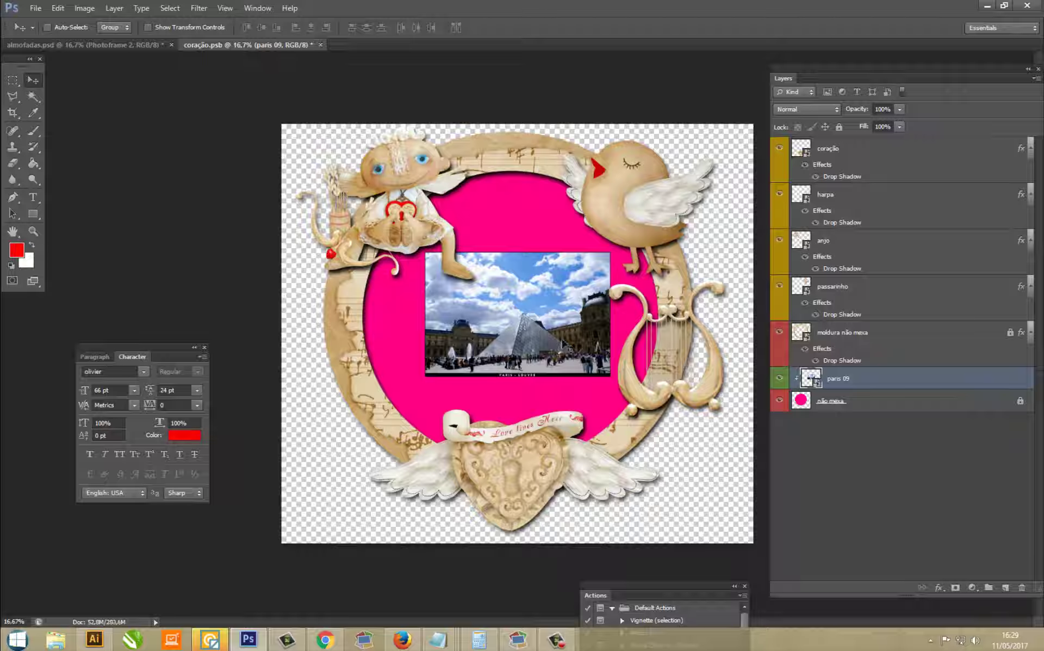
Free Transform the Louvre photo up to about 233% so it fills the round opening.
{"action": "left_click", "coordinate": [58, 8]}
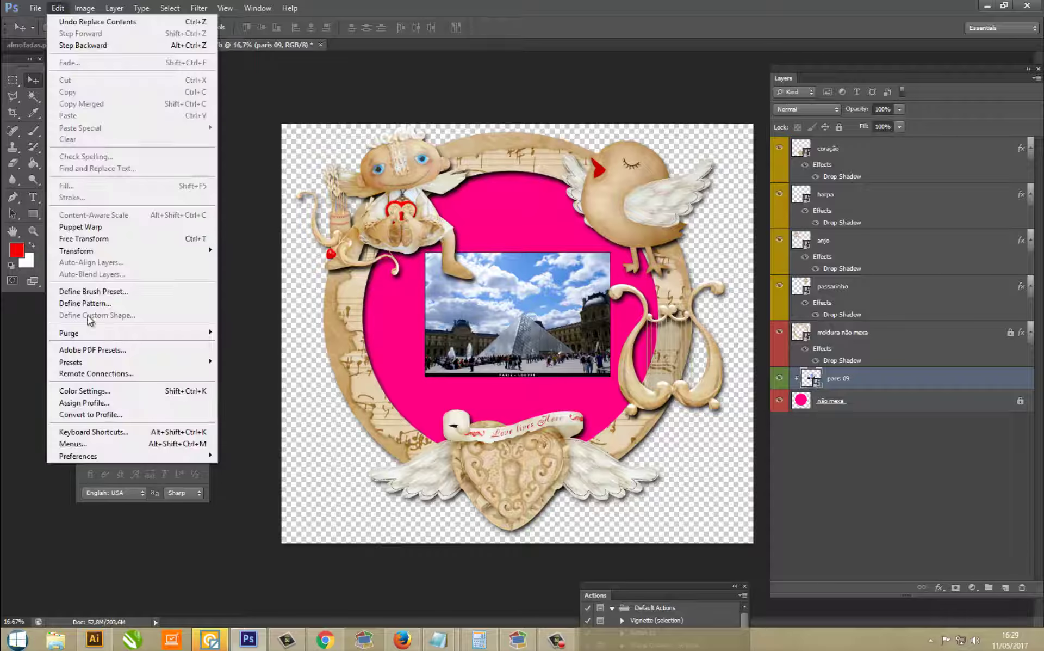
{"action": "left_click", "coordinate": [94, 239]}
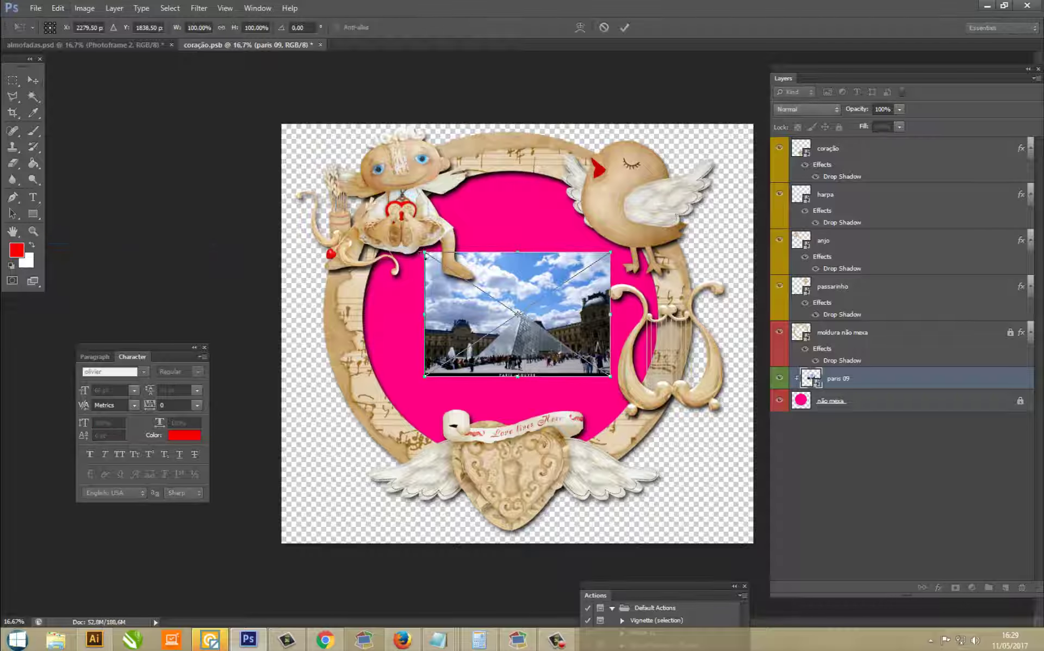
{"action": "left_click_drag", "start_coordinate": [425, 252], "coordinate": [277, 165]}
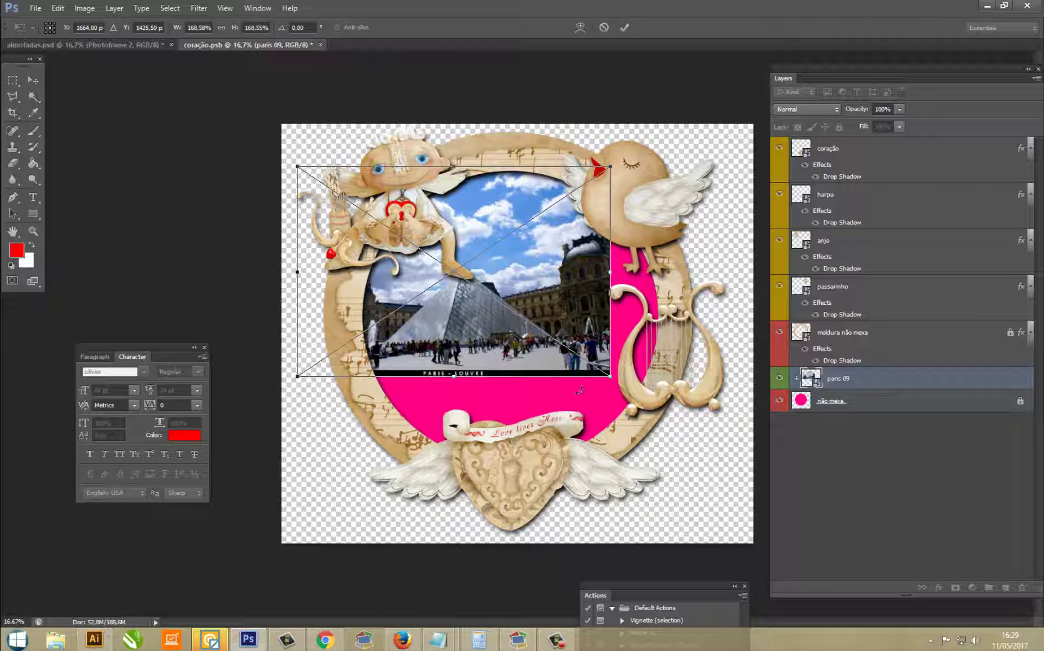
{"action": "left_click_drag", "start_coordinate": [611, 377], "coordinate": [726, 463]}
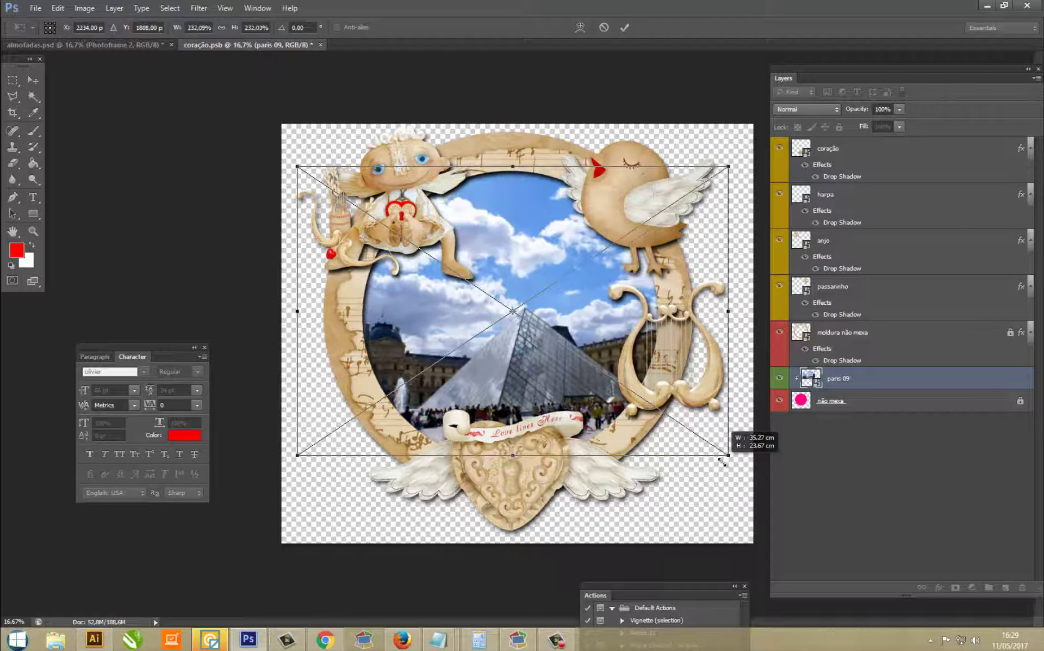
{"action": "key", "text": "Return"}
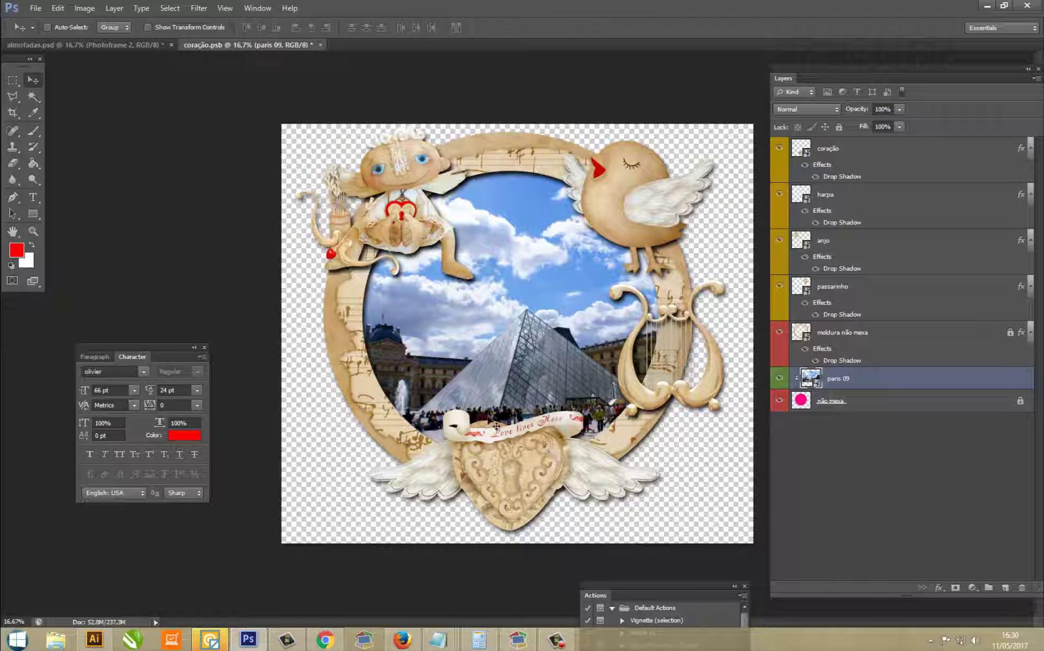
Start Save As and browse to the FERRAMENTAS folder on the 5 teras (K:) drive.
{"action": "left_click", "coordinate": [35, 8]}
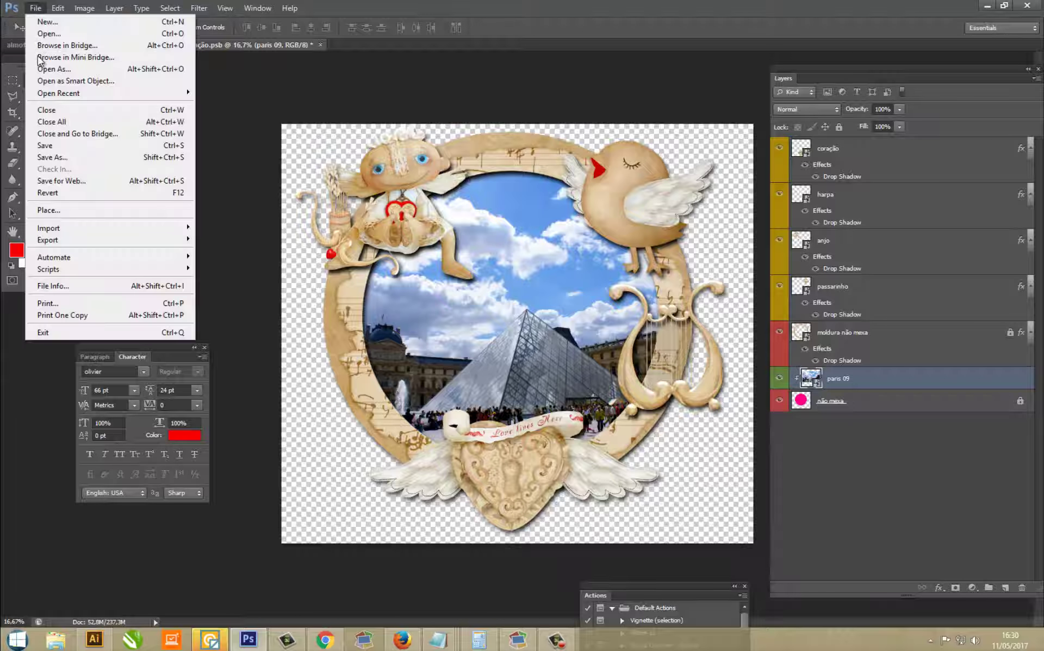
{"action": "left_click", "coordinate": [70, 161]}
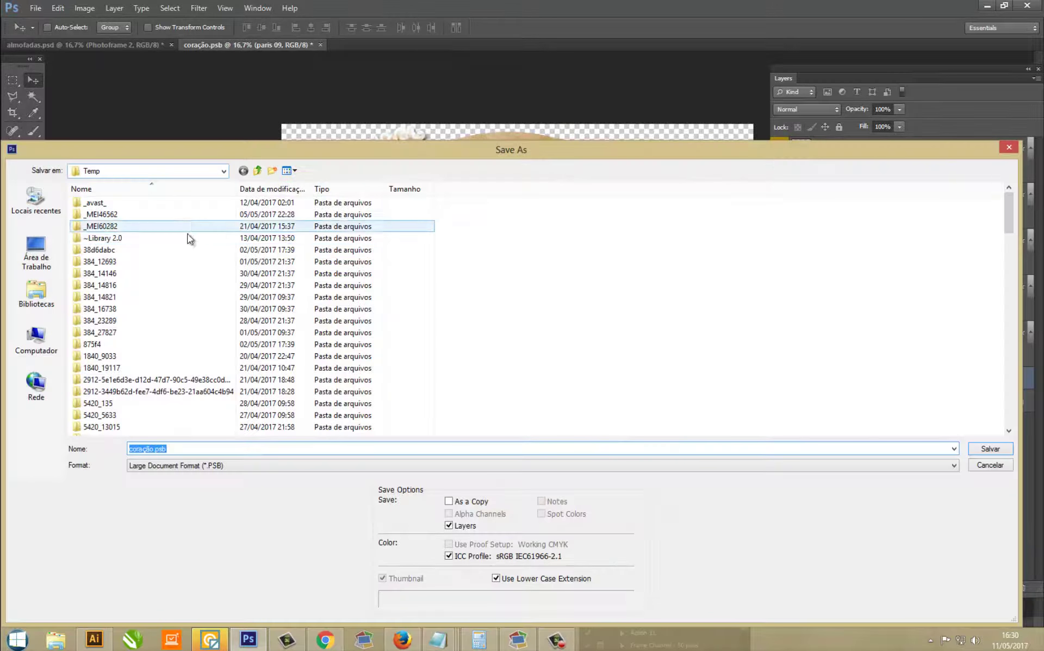
{"action": "left_click", "coordinate": [177, 173]}
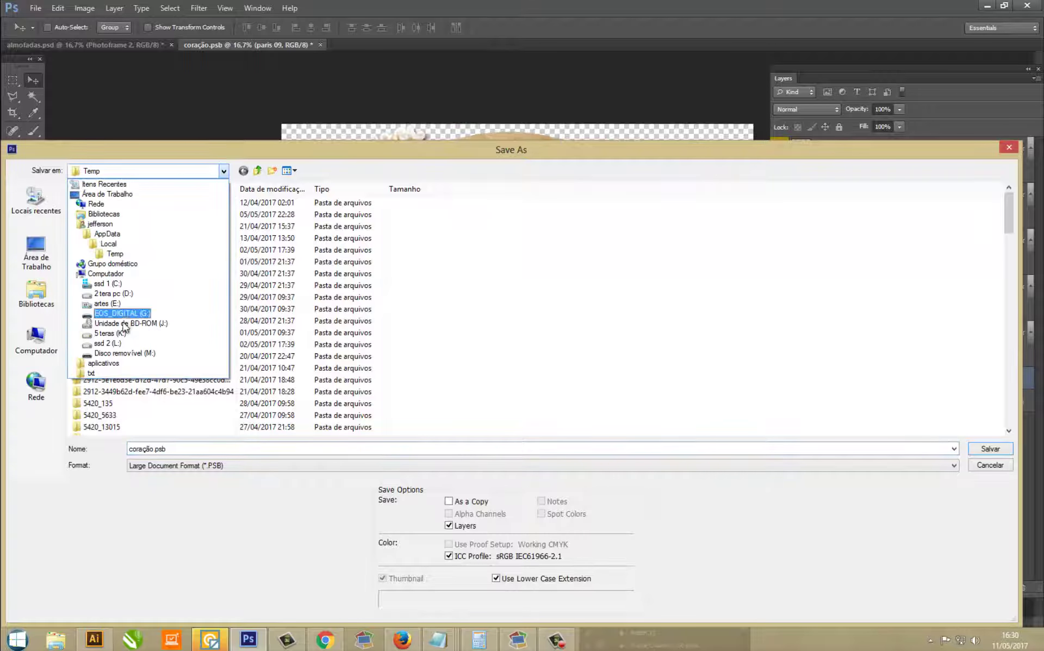
{"action": "left_click", "coordinate": [108, 306]}
{"action": "left_click", "coordinate": [124, 336]}
{"action": "scroll", "coordinate": [114, 329], "scroll_direction": "down", "scroll_amount": 7}
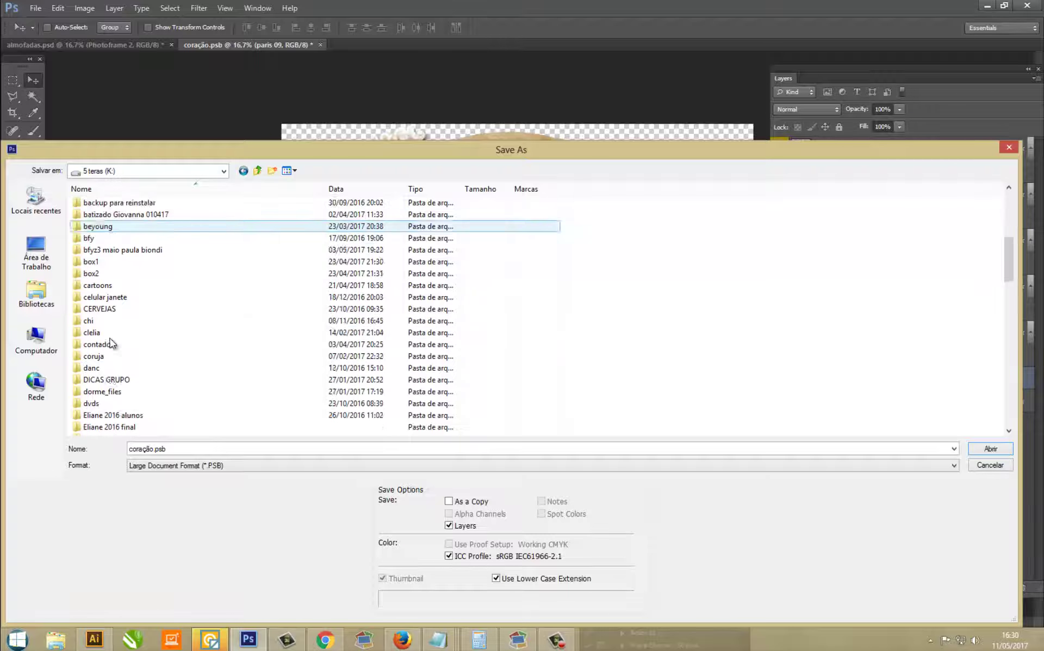
{"action": "scroll", "coordinate": [106, 325], "scroll_direction": "down", "scroll_amount": 6}
{"action": "double_click", "coordinate": [99, 308]}
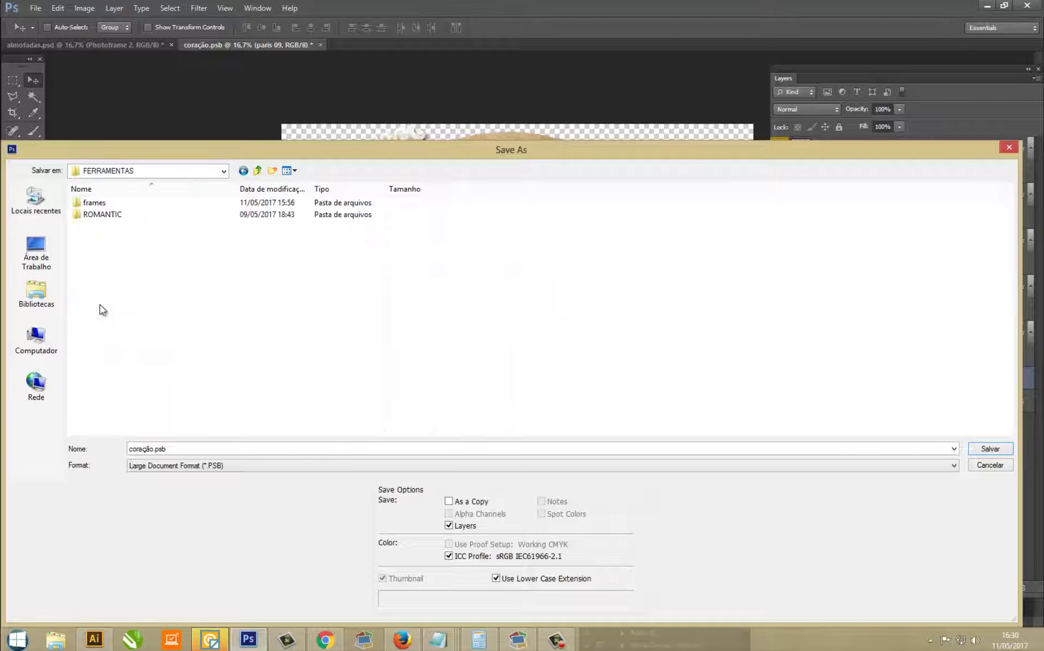
Save the copy as PNG named arte1 and accept the PNG Options.
{"action": "left_click", "coordinate": [187, 465]}
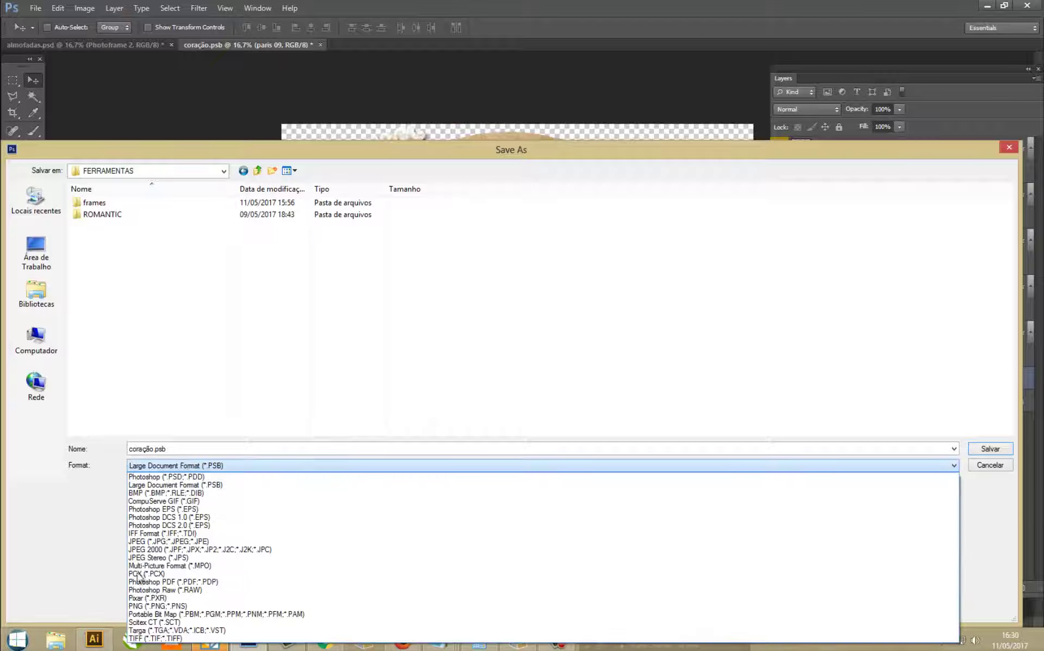
{"action": "left_click", "coordinate": [140, 610]}
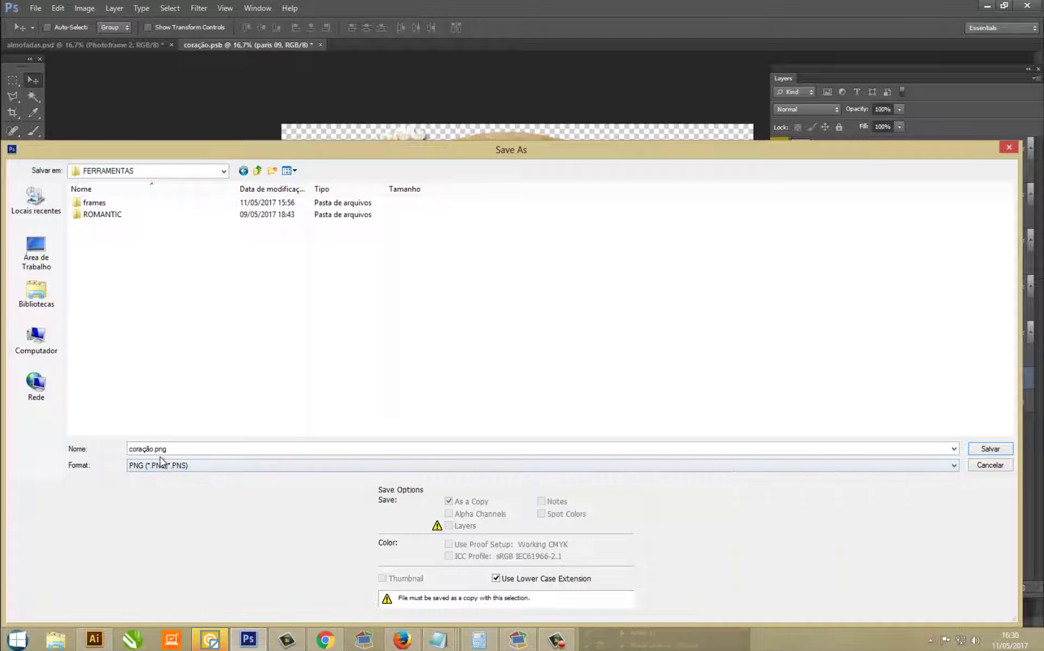
{"action": "double_click", "coordinate": [161, 455]}
{"action": "type", "text": "arte1"}
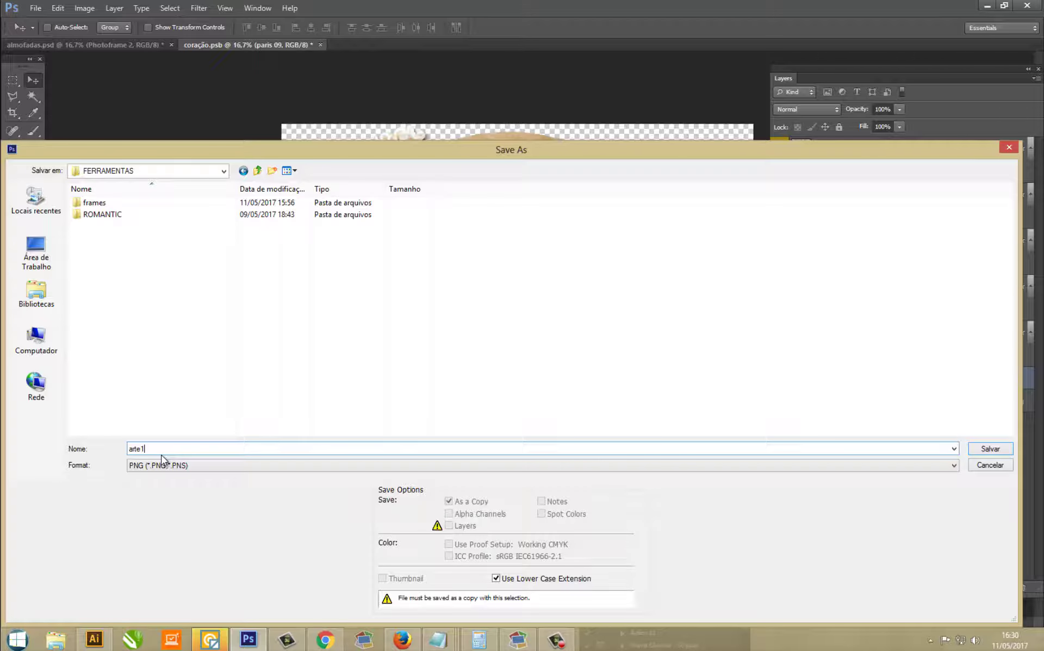
{"action": "key", "text": "Return"}
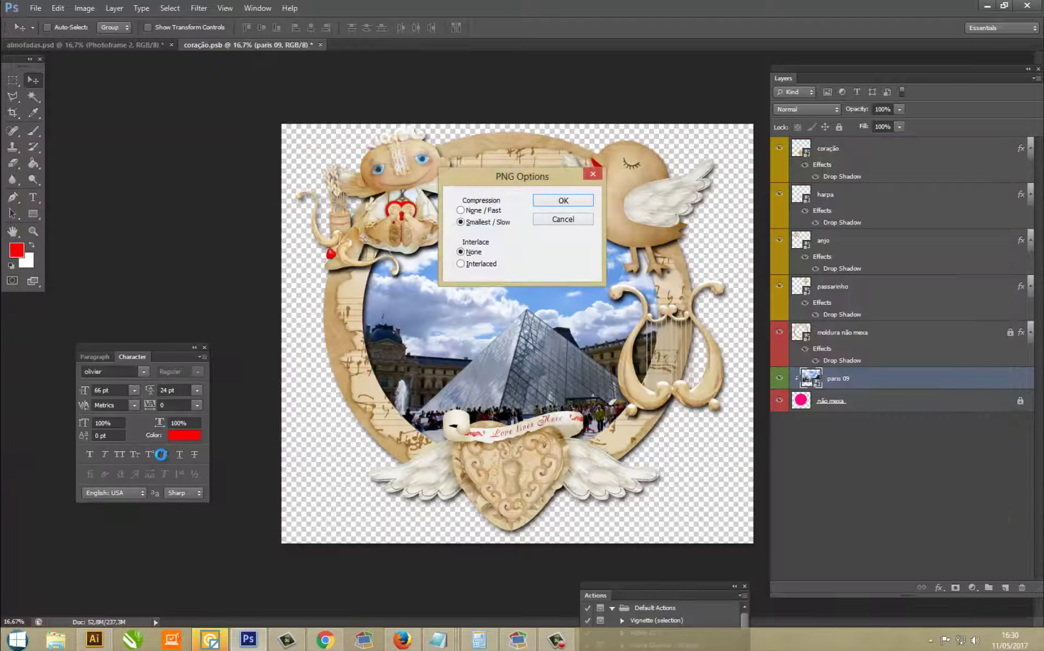
{"action": "key", "text": "Return"}
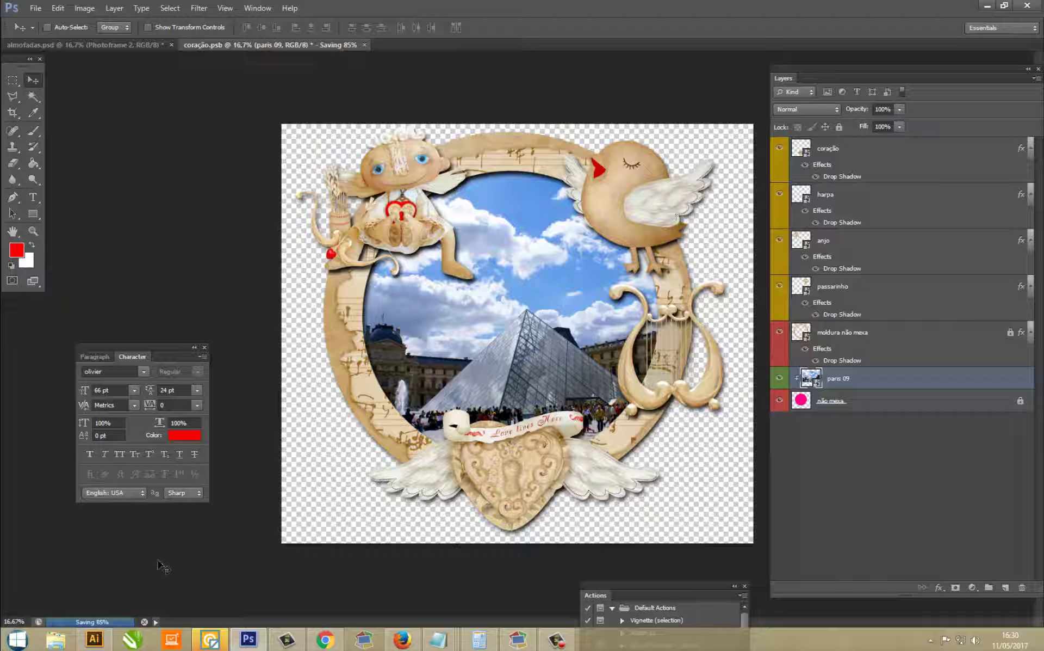
Open K:\FERRAMENTAS in File Explorer, move the window right, and select arte1.png.
{"action": "left_click", "coordinate": [62, 645]}
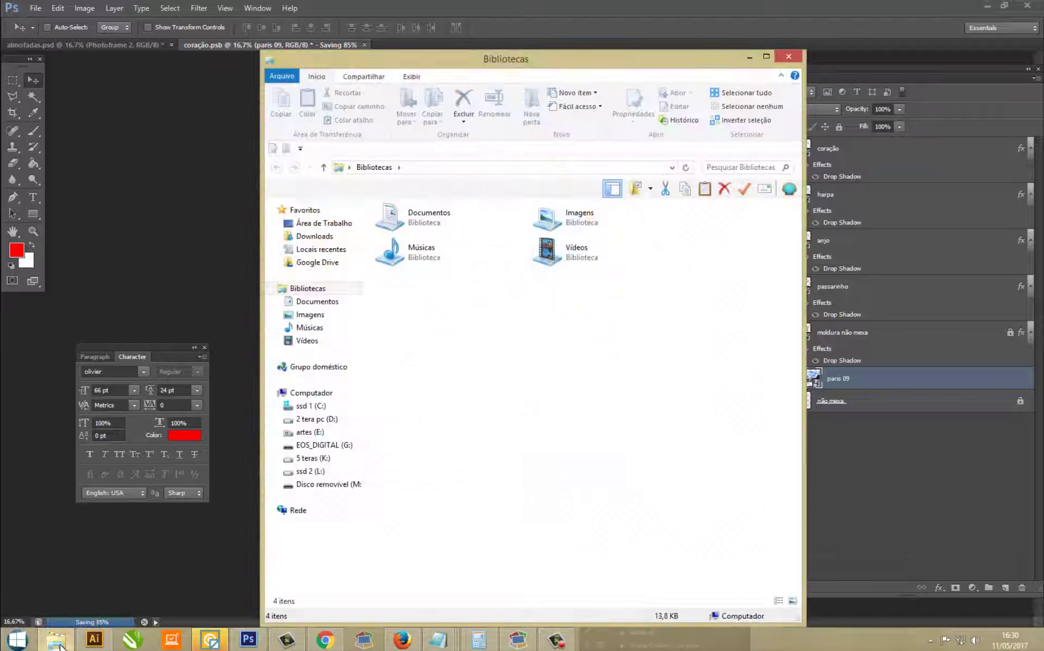
{"action": "left_click", "coordinate": [313, 458]}
{"action": "scroll", "coordinate": [458, 423], "scroll_direction": "down", "scroll_amount": 5}
{"action": "scroll", "coordinate": [458, 423], "scroll_direction": "down", "scroll_amount": 4}
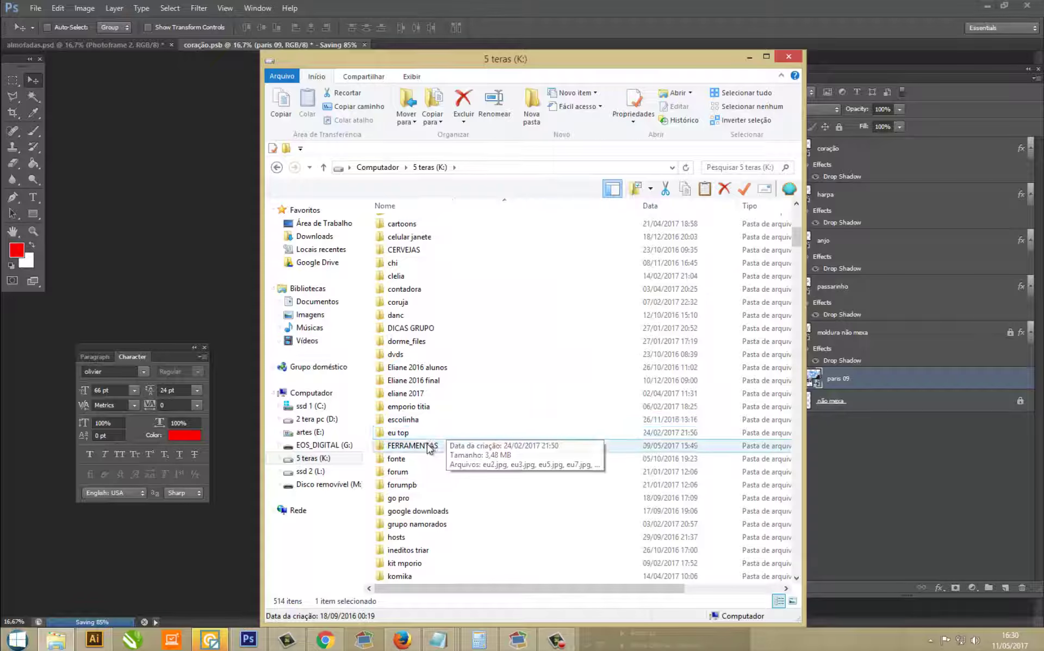
{"action": "double_click", "coordinate": [458, 424]}
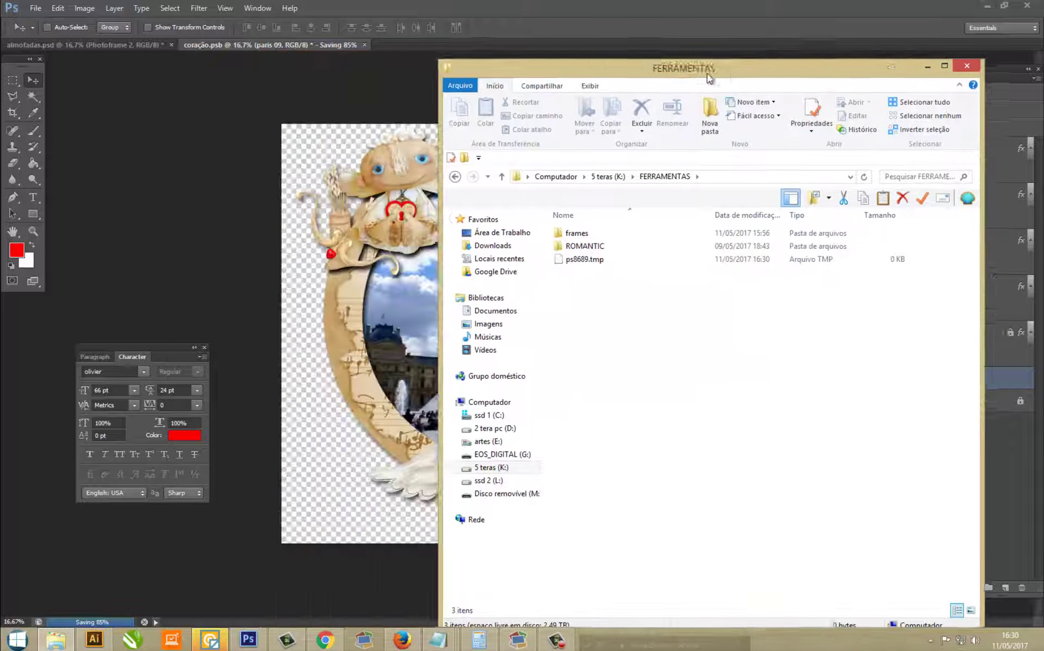
{"action": "left_click_drag", "start_coordinate": [504, 60], "coordinate": [698, 44]}
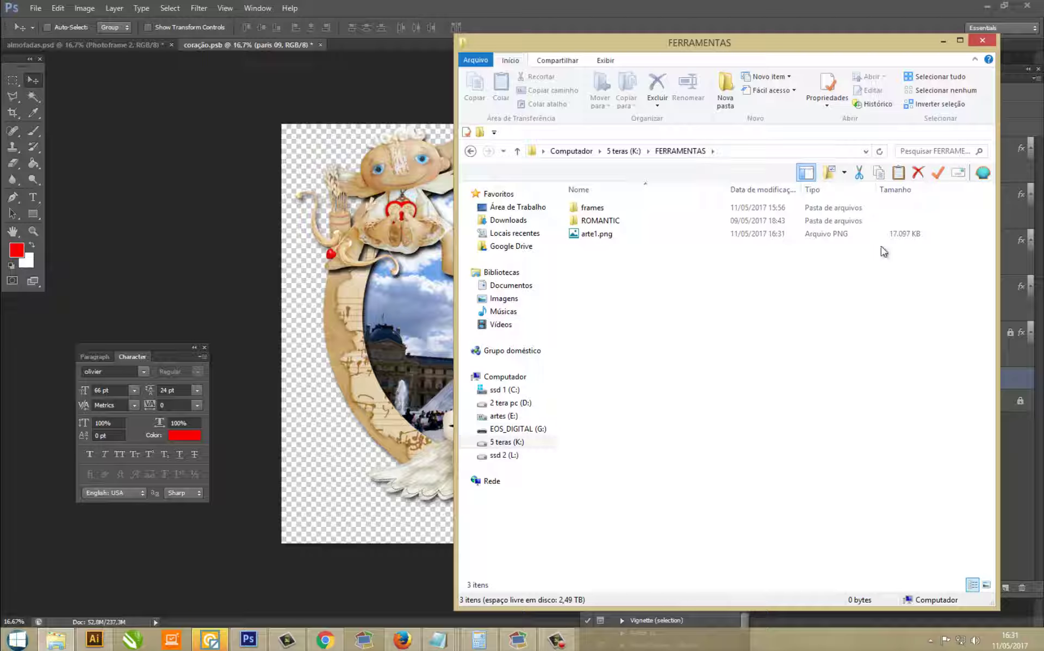
{"action": "left_click", "coordinate": [901, 235]}
Open arte1.png in Visualizador de Fotos do Windows via Abrir com.
{"action": "double_click", "coordinate": [598, 235]}
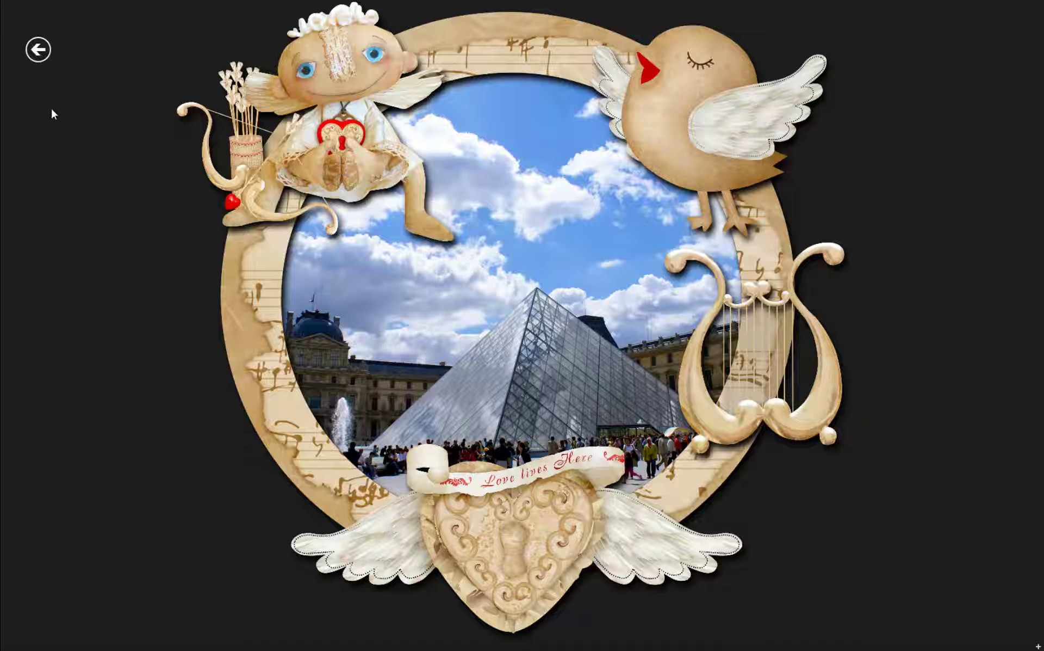
{"action": "key", "text": "BackSpace"}
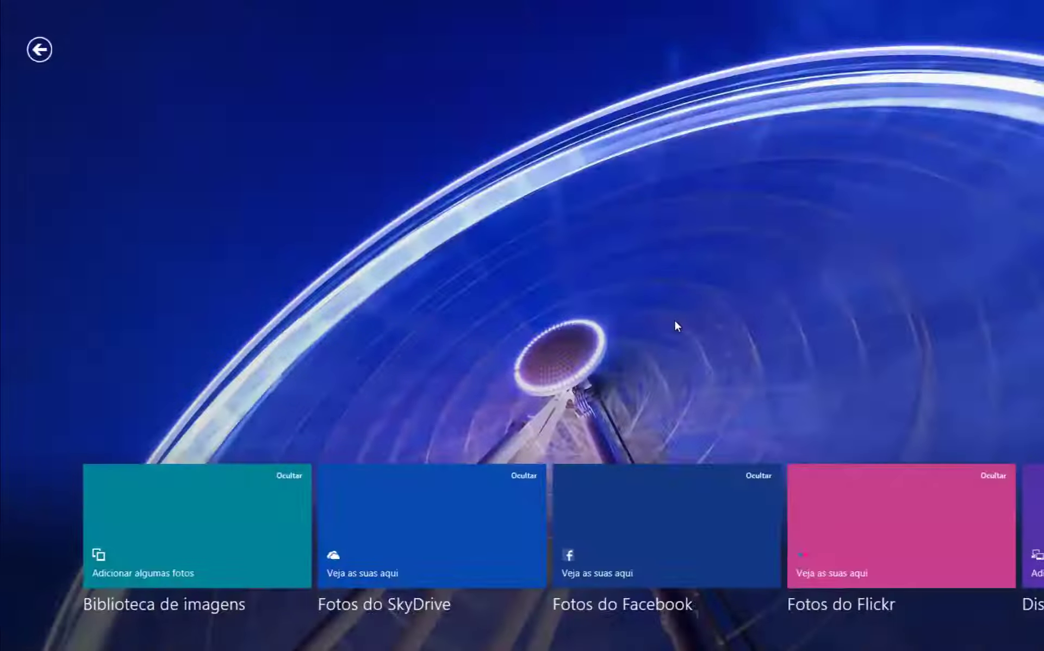
{"action": "key", "text": "alt+Tab"}
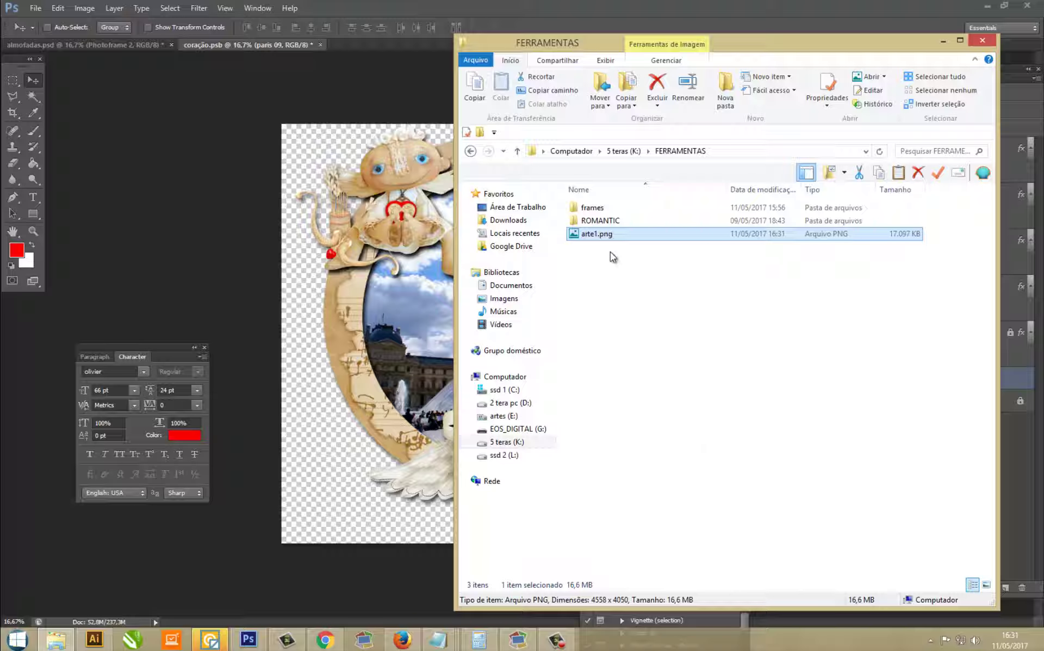
{"action": "right_click", "coordinate": [610, 242]}
{"action": "mouse_move", "coordinate": [645, 388]}
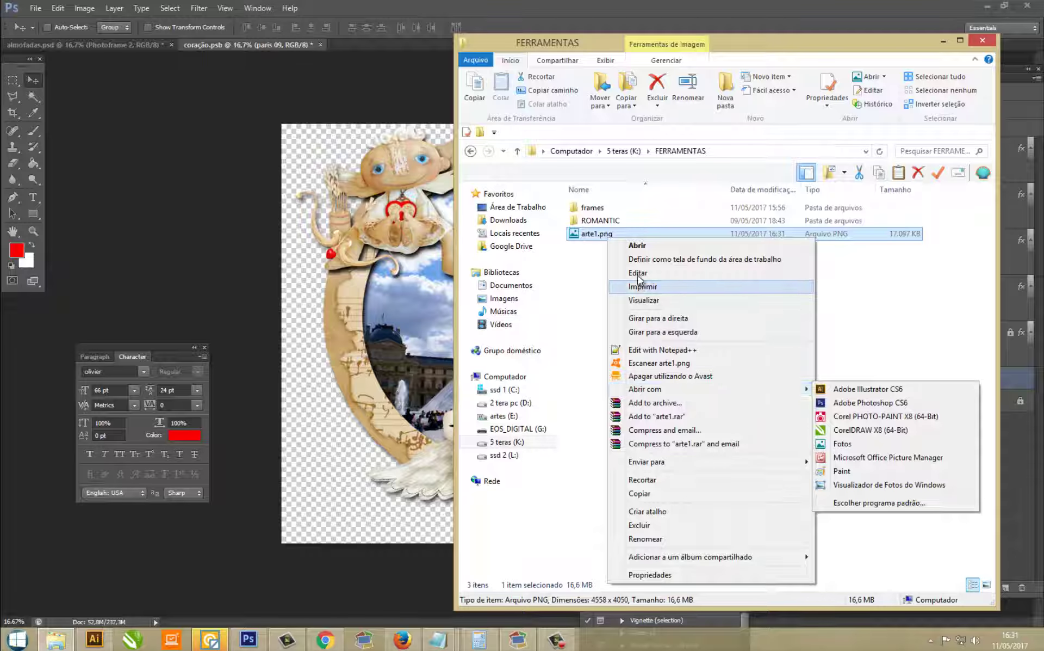
{"action": "left_click", "coordinate": [664, 300]}
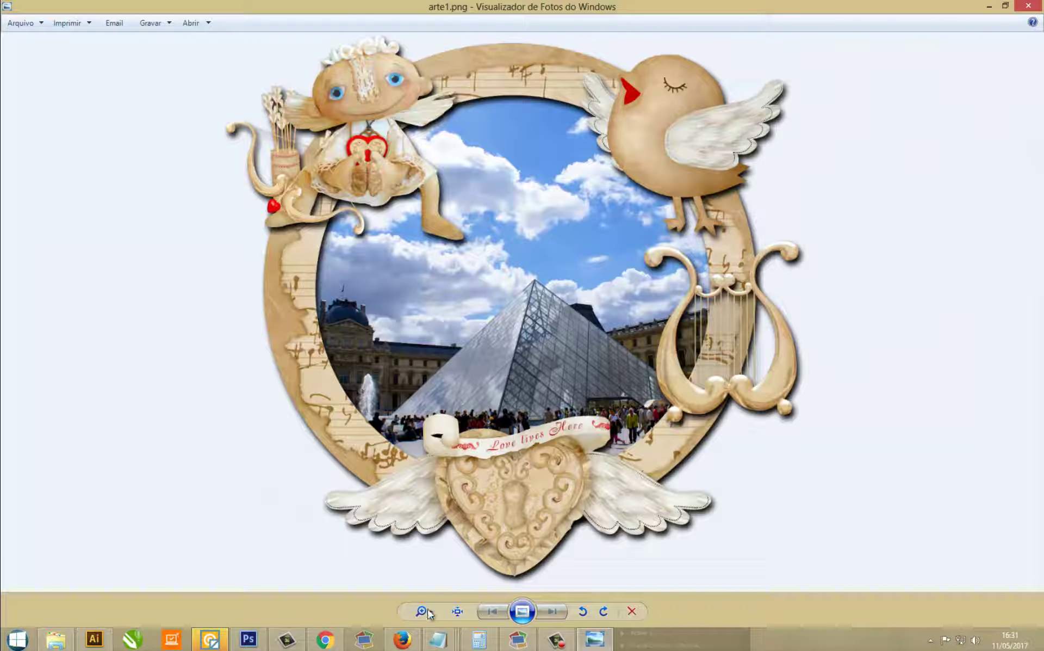
Zoom far into the artwork and pan around the cupid's face and hair.
{"action": "left_click", "coordinate": [430, 612]}
{"action": "left_click_drag", "start_coordinate": [427, 601], "coordinate": [428, 577]}
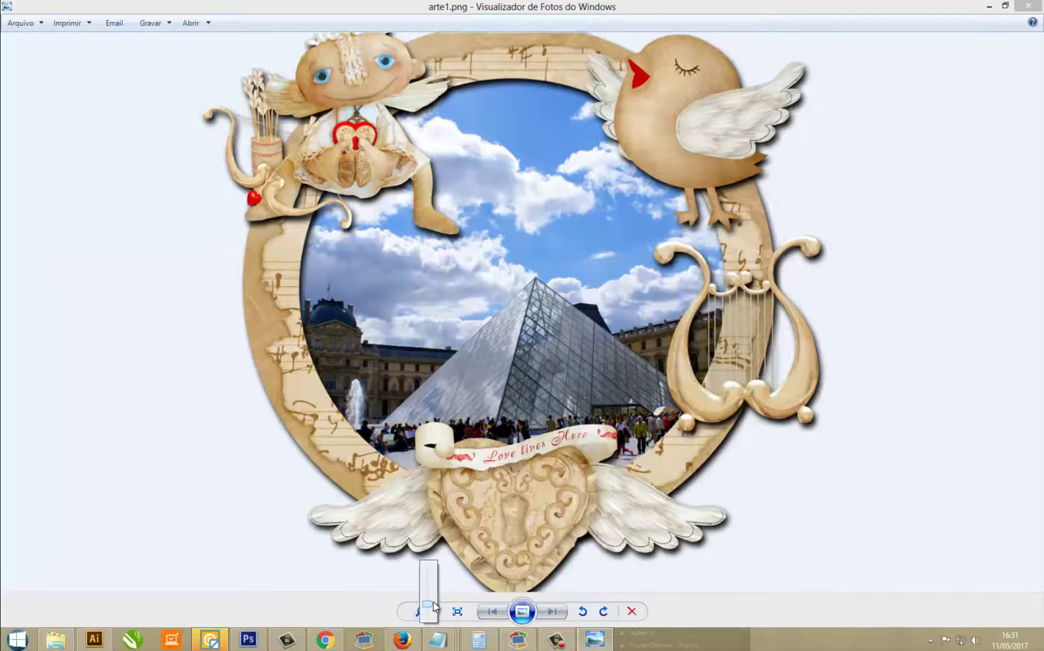
{"action": "mouse_move", "coordinate": [378, 348]}
{"action": "left_mouse_down"}
{"action": "mouse_move", "coordinate": [617, 473]}
{"action": "mouse_move", "coordinate": [676, 534]}
{"action": "mouse_move", "coordinate": [697, 576]}
{"action": "left_mouse_up"}
{"action": "left_click_drag", "start_coordinate": [631, 443], "coordinate": [625, 517]}
{"action": "left_click_drag", "start_coordinate": [737, 293], "coordinate": [699, 368]}
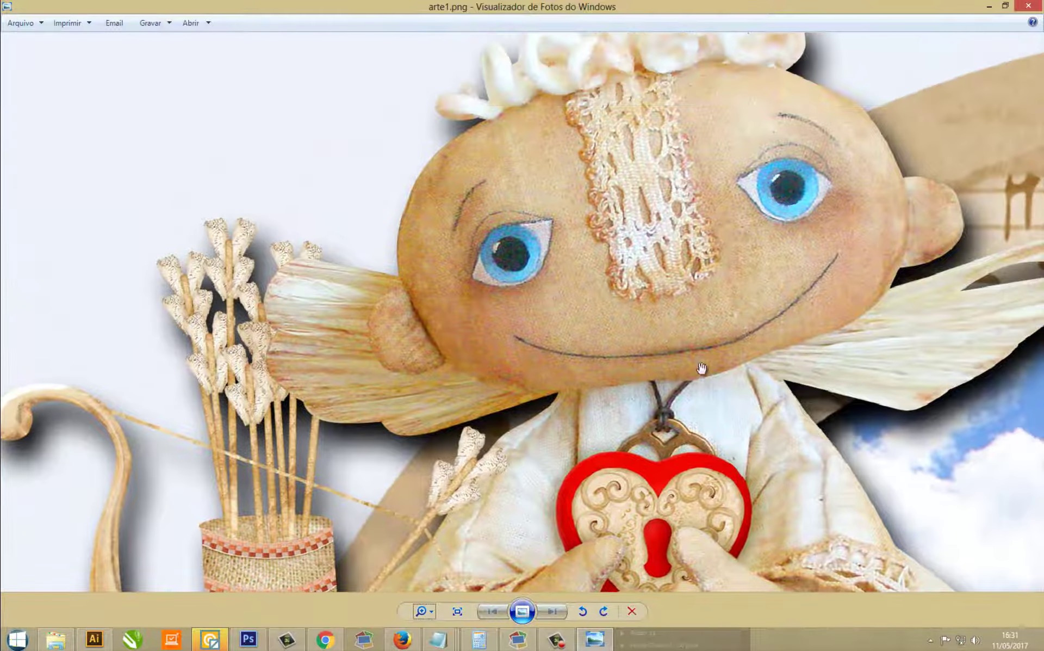
{"action": "left_click_drag", "start_coordinate": [677, 427], "coordinate": [620, 492]}
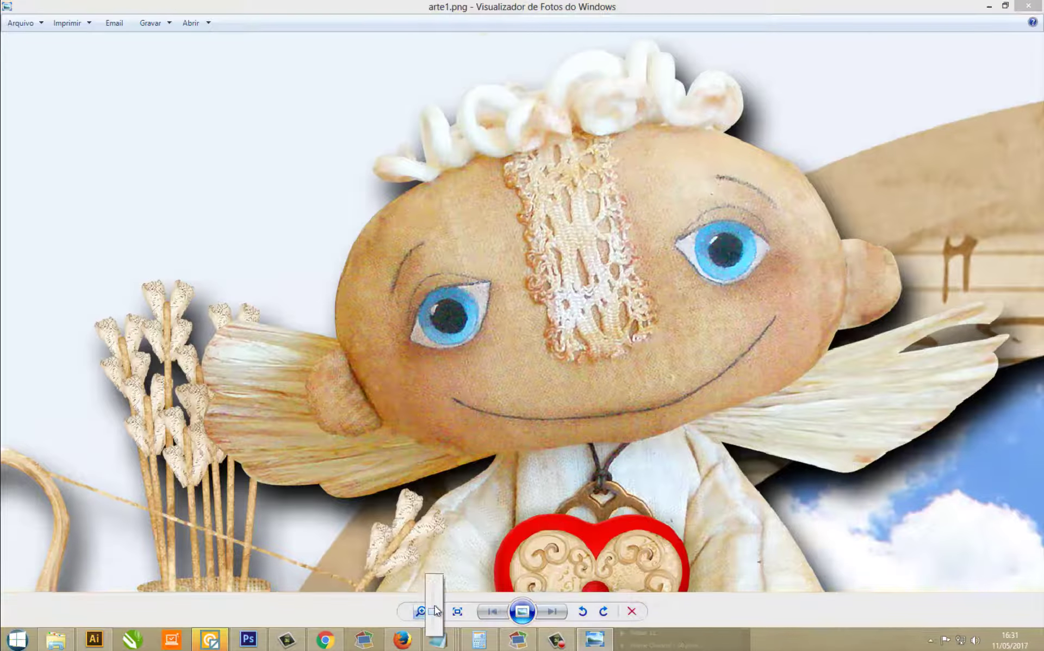
{"action": "mouse_move", "coordinate": [435, 610]}
{"action": "left_mouse_down"}
{"action": "mouse_move", "coordinate": [439, 625]}
{"action": "mouse_move", "coordinate": [439, 608]}
{"action": "left_mouse_up"}
Wheel-zoom in and out over the whole artwork, then close the photo viewer.
{"action": "scroll", "coordinate": [636, 423], "scroll_direction": "down", "scroll_amount": 2}
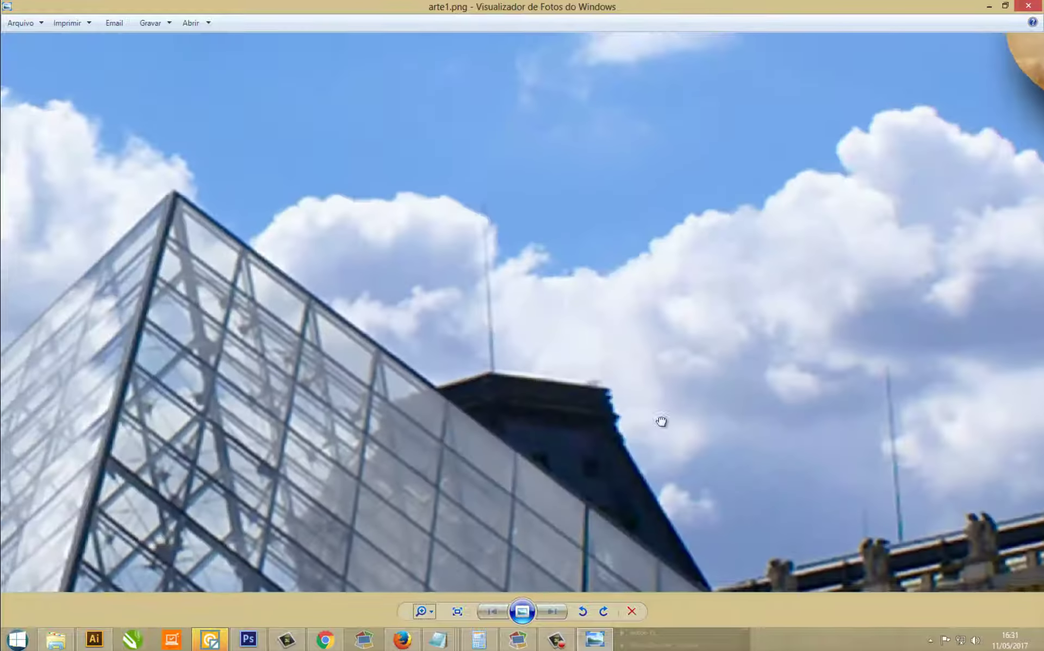
{"action": "scroll", "coordinate": [662, 422], "scroll_direction": "down", "scroll_amount": 2}
{"action": "scroll", "coordinate": [541, 401], "scroll_direction": "up", "scroll_amount": 2}
{"action": "scroll", "coordinate": [573, 350], "scroll_direction": "up", "scroll_amount": 3}
{"action": "scroll", "coordinate": [539, 465], "scroll_direction": "down", "scroll_amount": 2}
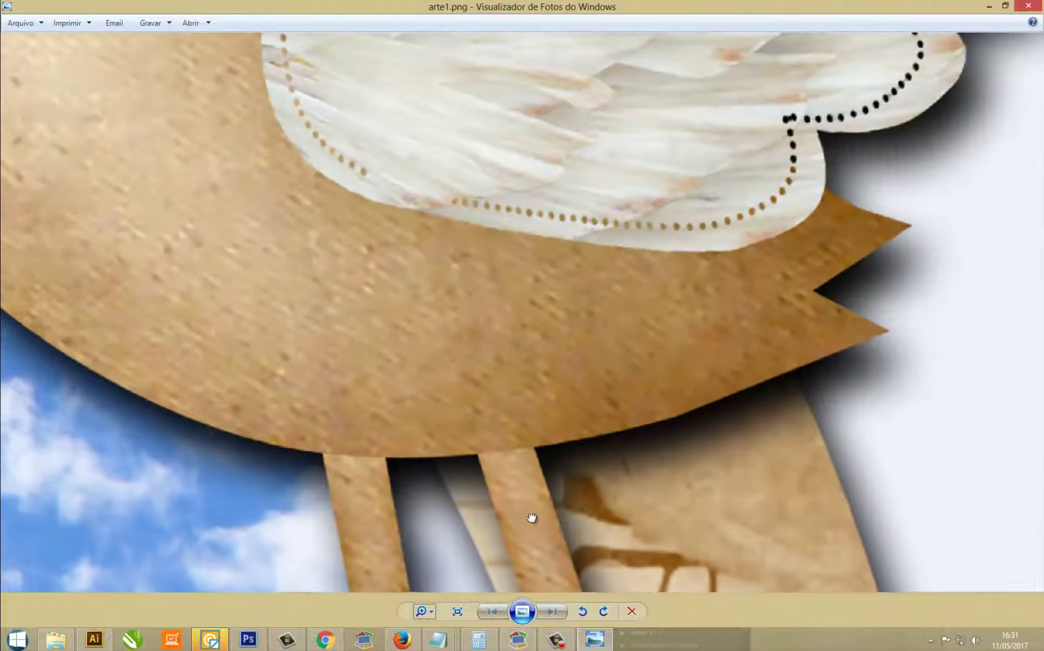
{"action": "scroll", "coordinate": [615, 536], "scroll_direction": "up", "scroll_amount": 2}
{"action": "scroll", "coordinate": [598, 514], "scroll_direction": "up", "scroll_amount": 1}
{"action": "scroll", "coordinate": [331, 415], "scroll_direction": "down", "scroll_amount": 1}
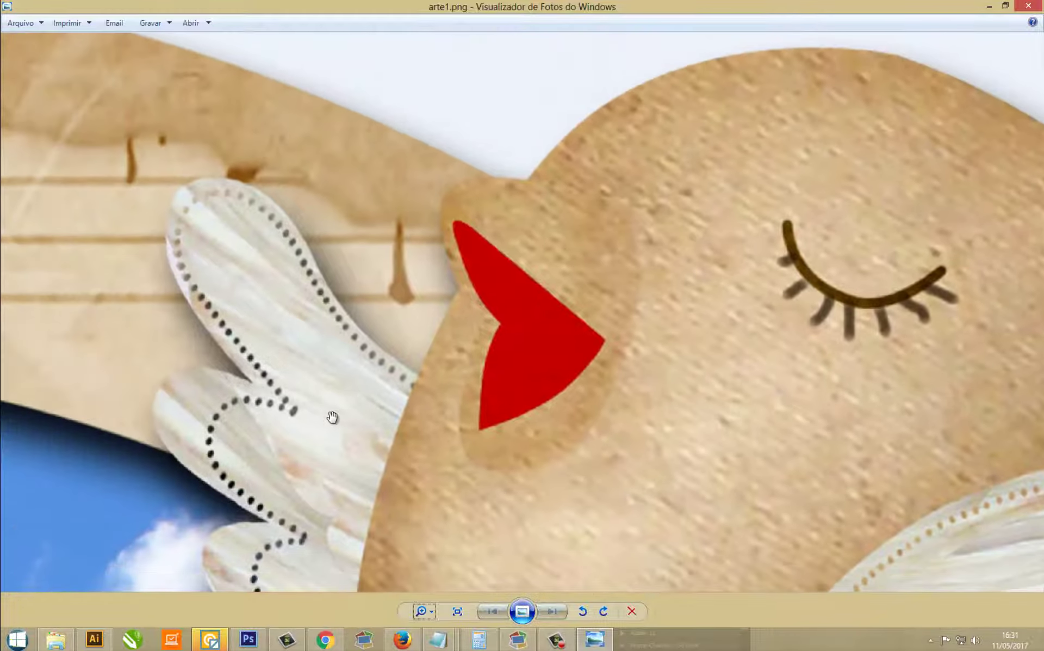
{"action": "scroll", "coordinate": [331, 415], "scroll_direction": "down", "scroll_amount": 2}
{"action": "scroll", "coordinate": [337, 419], "scroll_direction": "down", "scroll_amount": 2}
{"action": "scroll", "coordinate": [454, 438], "scroll_direction": "up", "scroll_amount": 1}
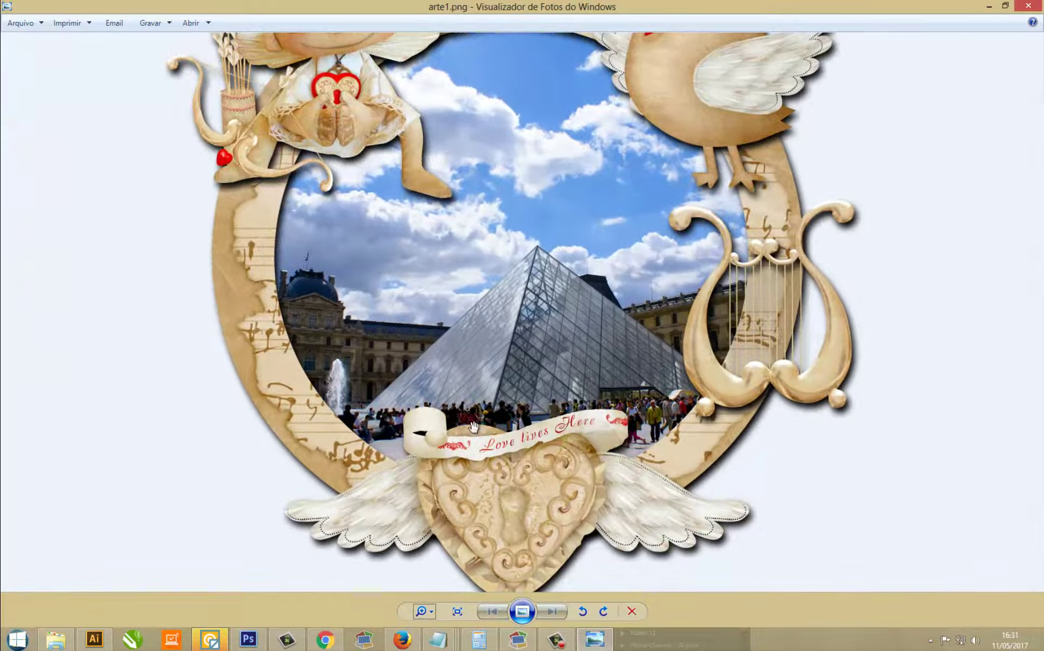
{"action": "left_click", "coordinate": [1028, 5]}
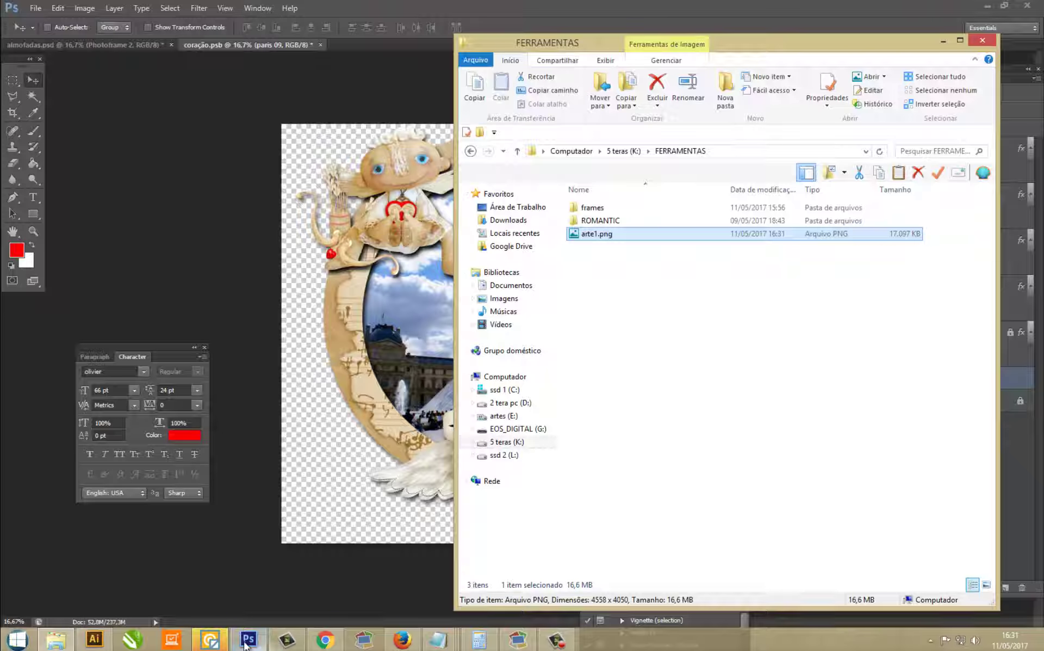
Launch CorelDRAW X8 from the taskbar and wait for its welcome screen.
{"action": "left_click", "coordinate": [132, 642]}
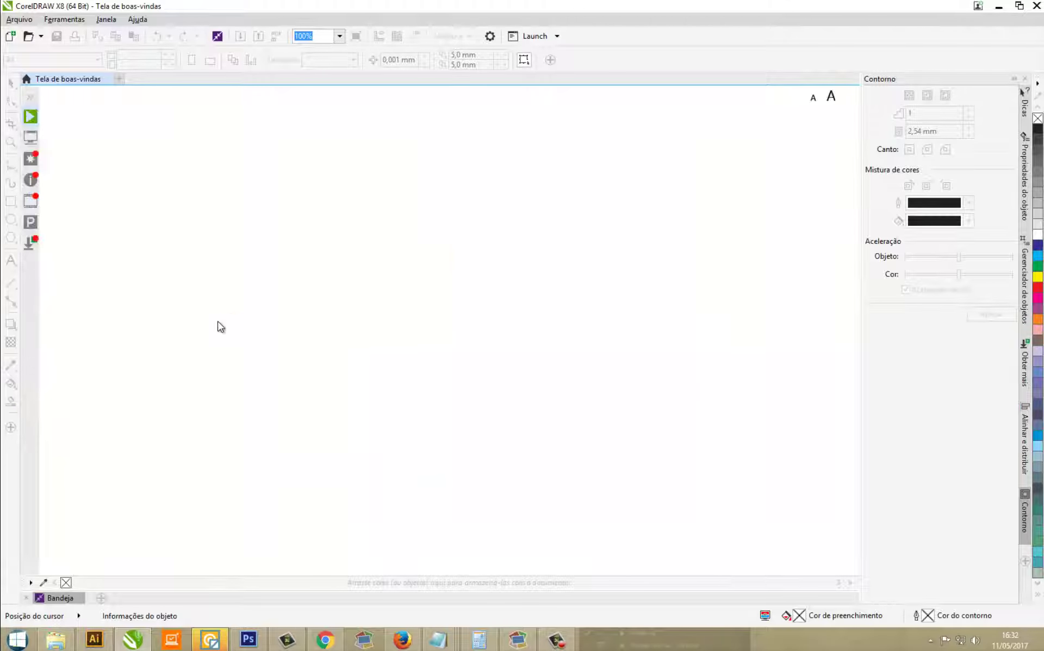
Create a new A4 document and draw a rectangle across the upper middle of the page.
{"action": "left_click", "coordinate": [11, 37]}
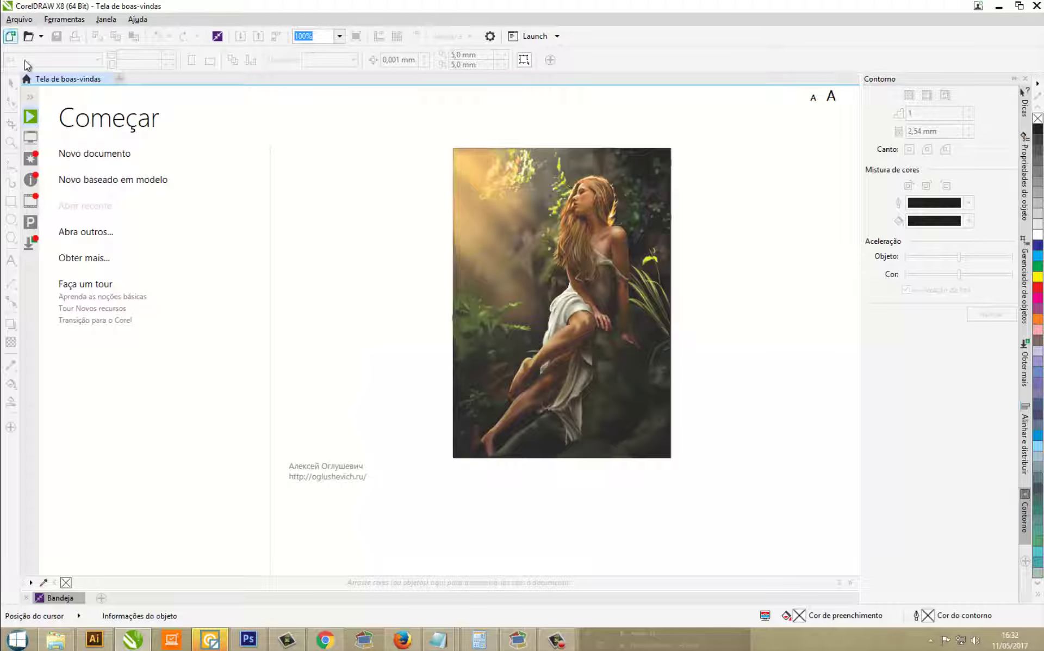
{"action": "left_click", "coordinate": [481, 447]}
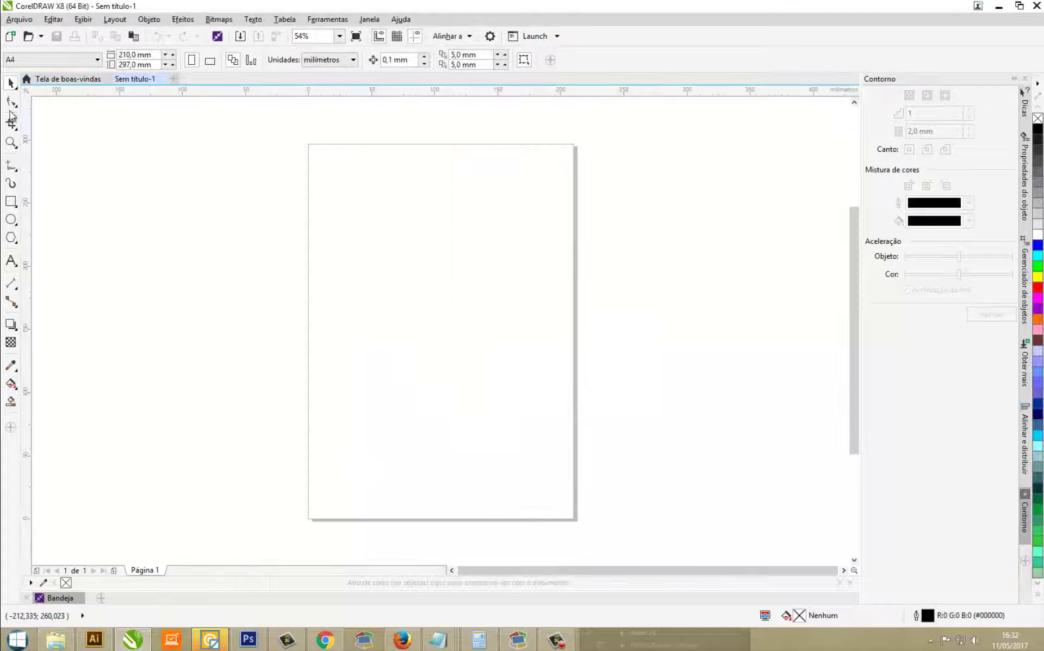
{"action": "left_click", "coordinate": [24, 21]}
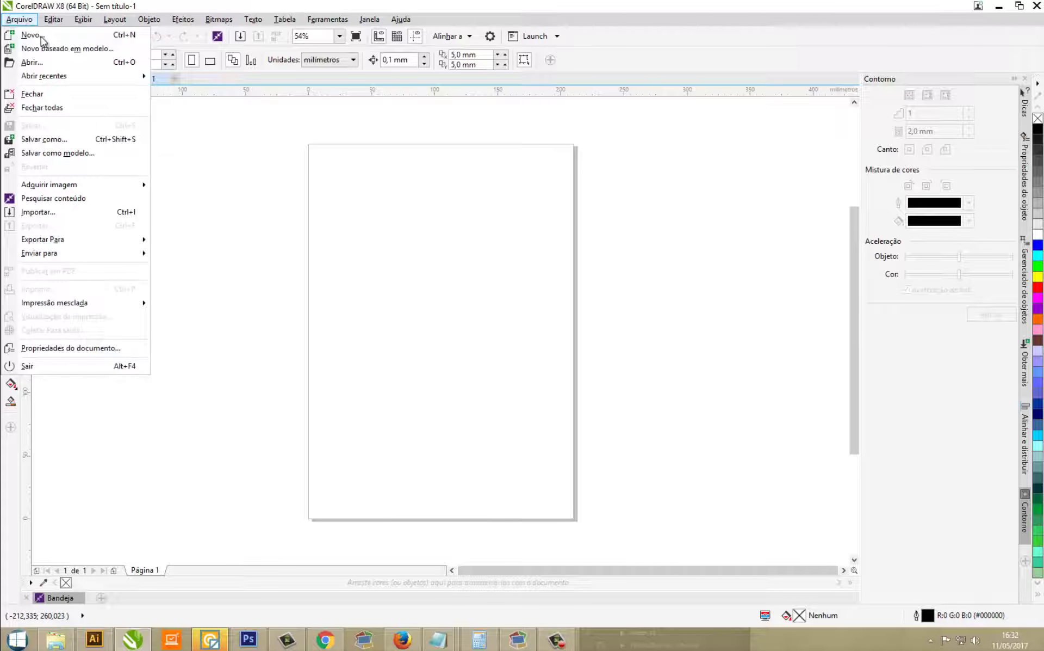
{"action": "left_click", "coordinate": [294, 226]}
{"action": "left_click", "coordinate": [10, 201]}
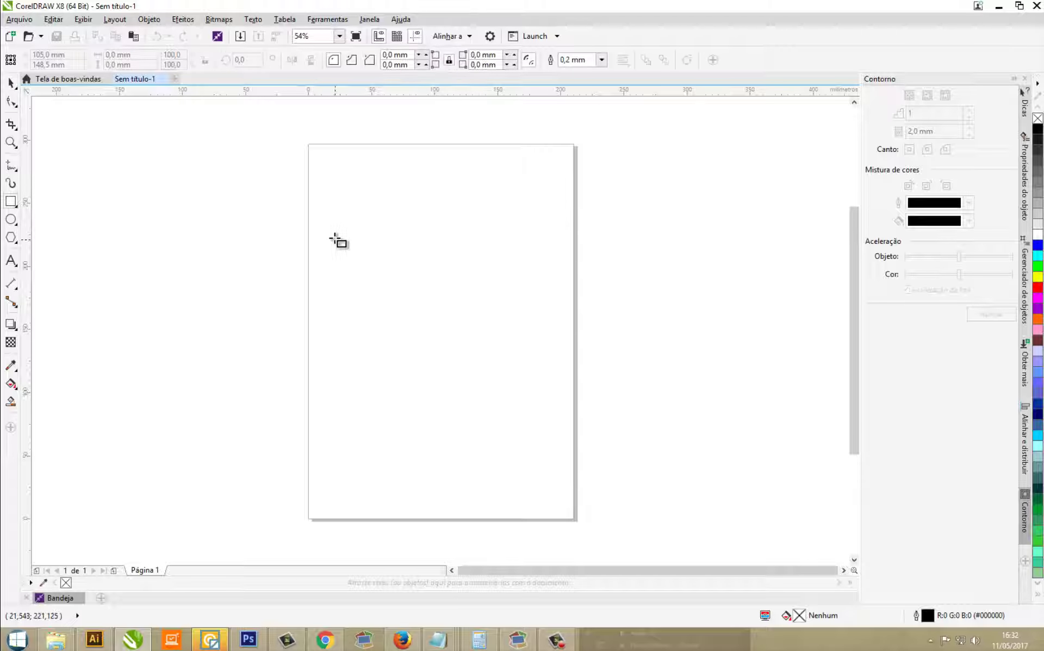
{"action": "left_click_drag", "start_coordinate": [333, 236], "coordinate": [569, 356]}
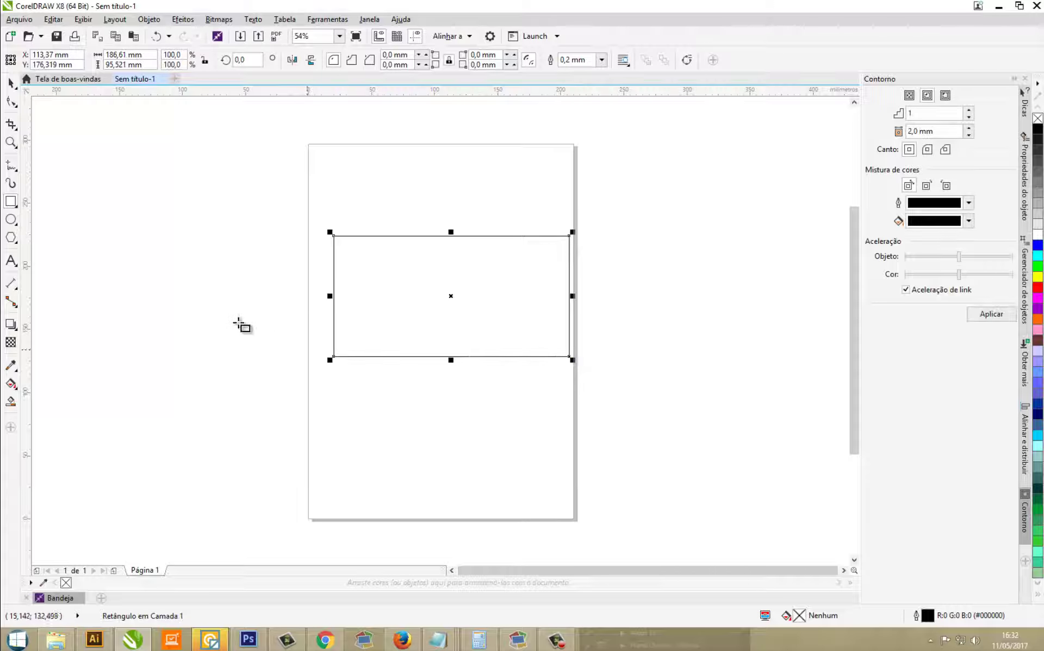
{"action": "left_click", "coordinate": [11, 83]}
{"action": "left_click_drag", "start_coordinate": [451, 295], "coordinate": [437, 304]}
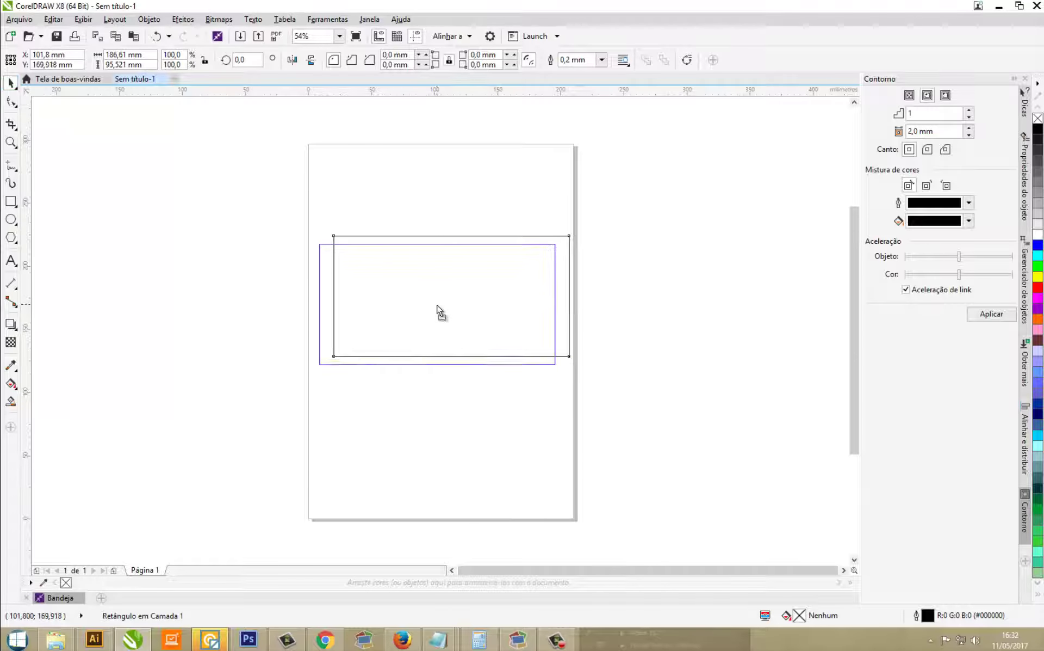
{"action": "left_click", "coordinate": [272, 251]}
Import arte1.png from K:\FERRAMENTAS and place it on the page.
{"action": "left_click", "coordinate": [19, 19]}
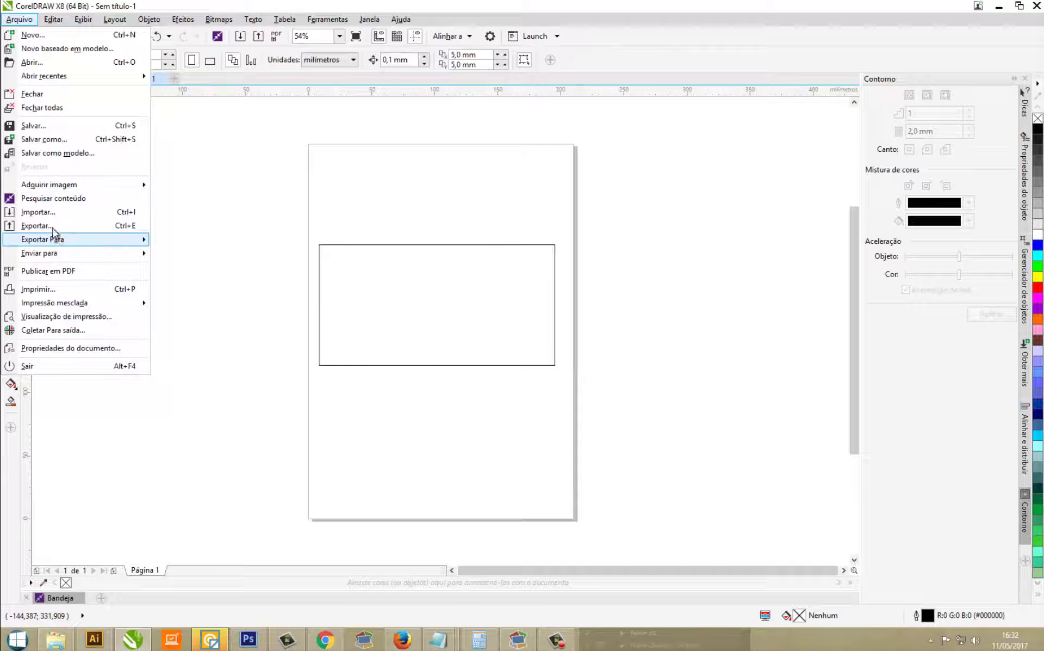
{"action": "left_click", "coordinate": [43, 212]}
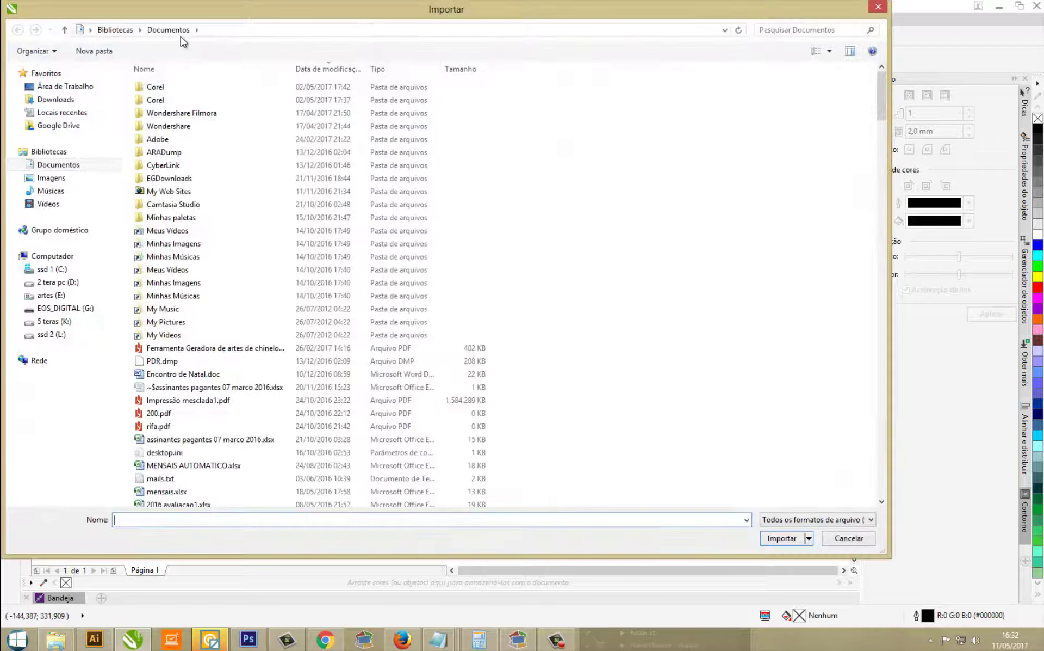
{"action": "left_click", "coordinate": [53, 321]}
{"action": "left_click", "coordinate": [144, 321]}
{"action": "scroll", "coordinate": [201, 371], "scroll_direction": "down", "scroll_amount": 6}
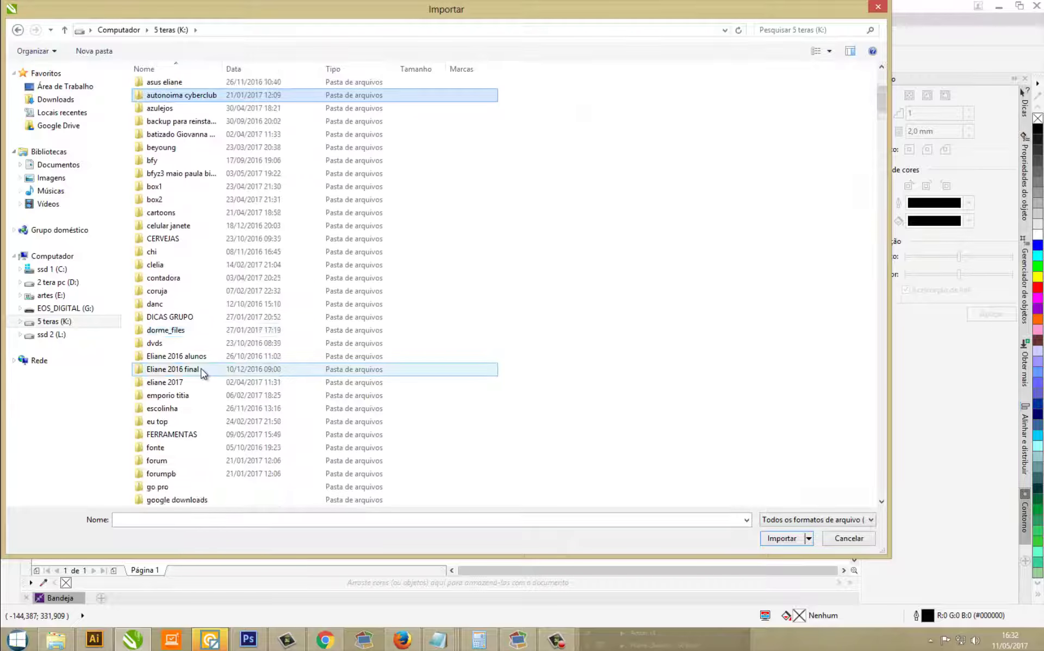
{"action": "scroll", "coordinate": [185, 370], "scroll_direction": "down", "scroll_amount": 3}
{"action": "double_click", "coordinate": [166, 318]}
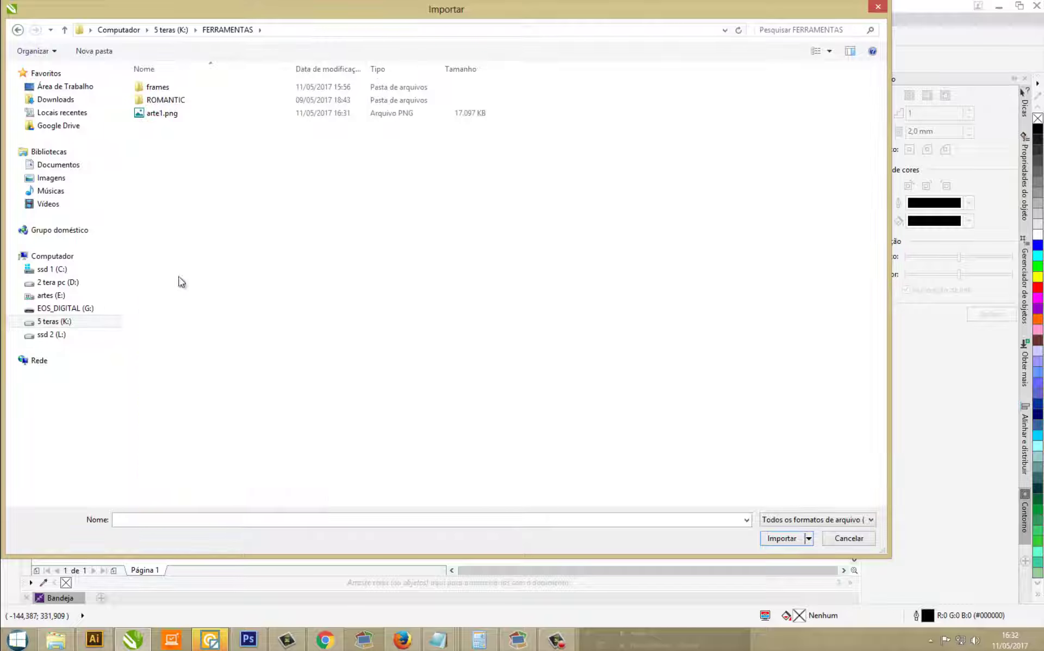
{"action": "double_click", "coordinate": [164, 115]}
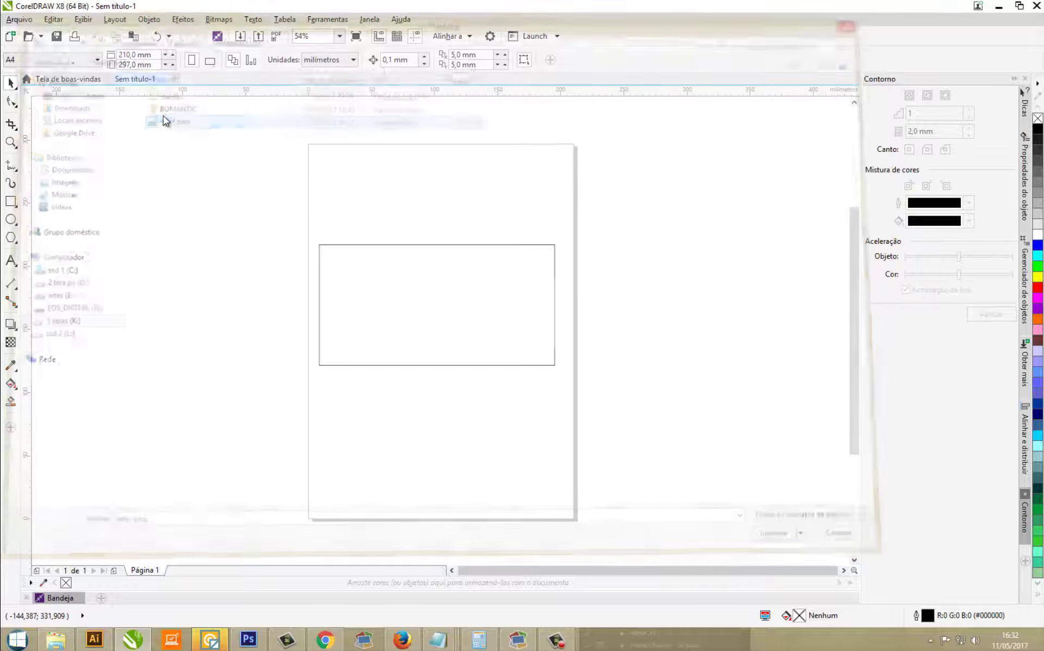
{"action": "left_click", "coordinate": [353, 261]}
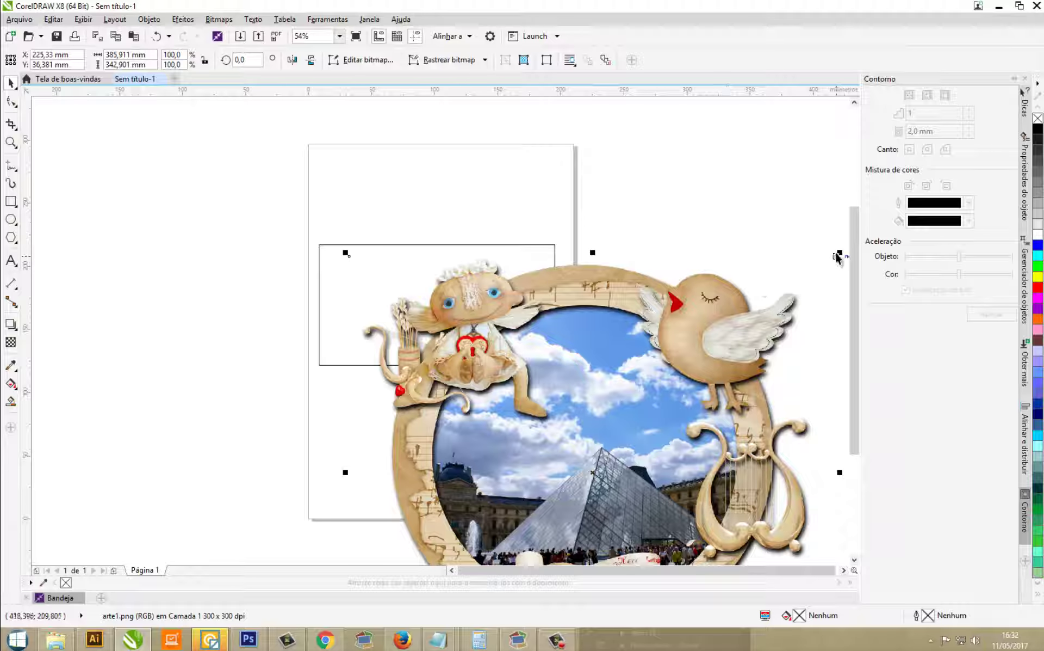
Resize the frame image to about 24.3% and centre it inside the rectangle.
{"action": "mouse_move", "coordinate": [839, 253]}
{"action": "left_mouse_down"}
{"action": "mouse_move", "coordinate": [634, 434]}
{"action": "mouse_move", "coordinate": [425, 269]}
{"action": "left_mouse_up"}
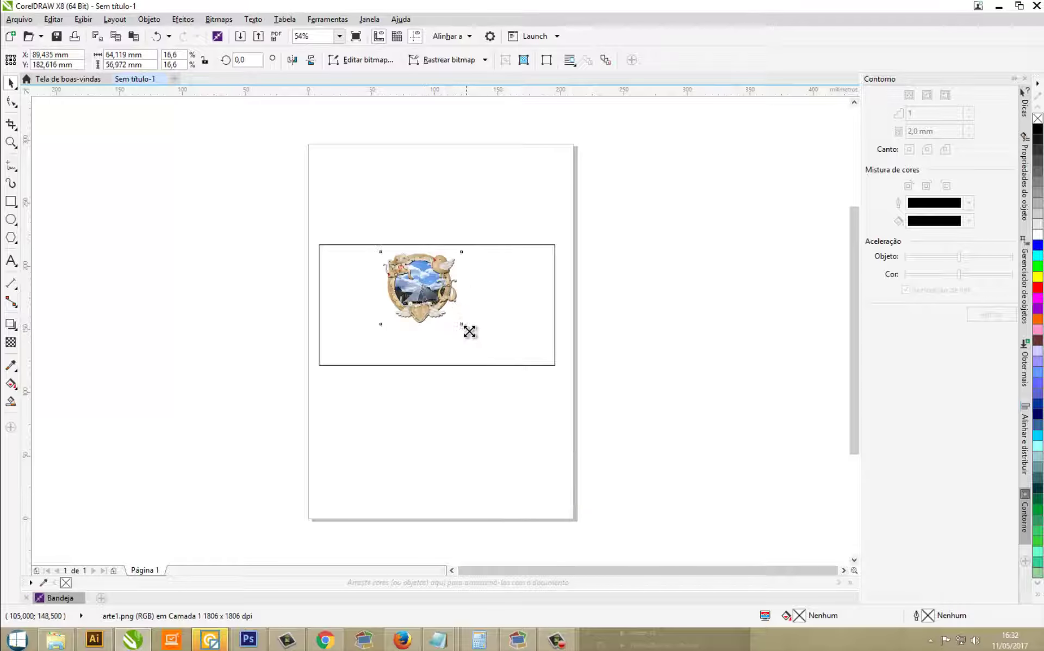
{"action": "left_click_drag", "start_coordinate": [469, 331], "coordinate": [487, 348]}
{"action": "left_click_drag", "start_coordinate": [451, 303], "coordinate": [467, 319]}
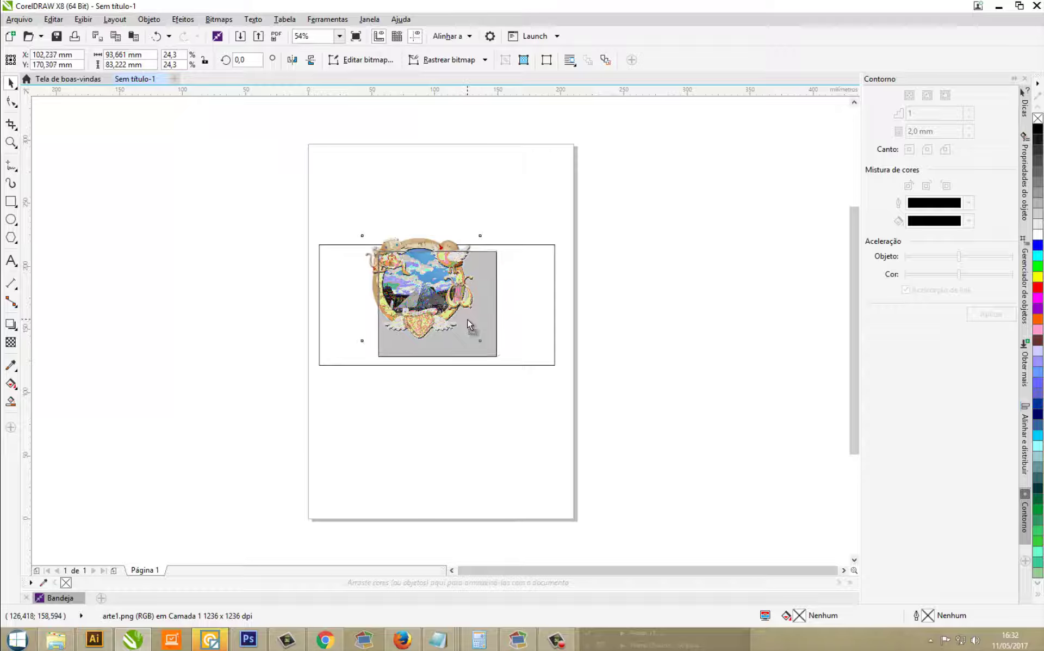
{"action": "left_click", "coordinate": [603, 374]}
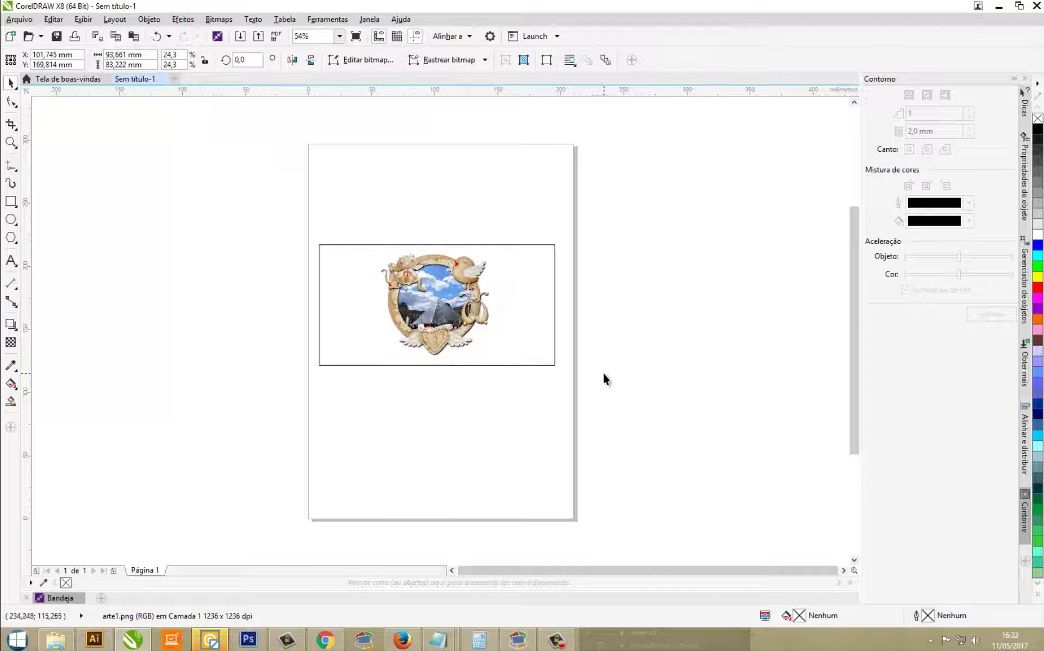
Zoom in closely around the framed image to check its placement.
{"action": "left_click", "coordinate": [11, 142]}
{"action": "left_click_drag", "start_coordinate": [315, 241], "coordinate": [565, 387]}
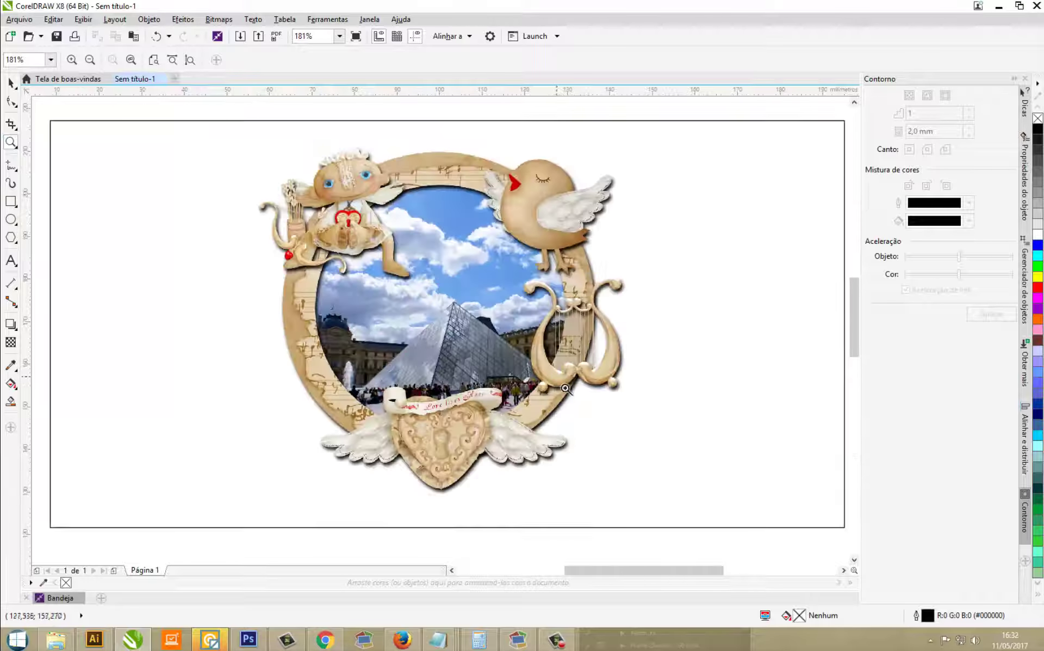
{"action": "scroll", "coordinate": [449, 342], "scroll_direction": "up", "scroll_amount": 1}
{"action": "scroll", "coordinate": [449, 341], "scroll_direction": "down", "scroll_amount": 2}
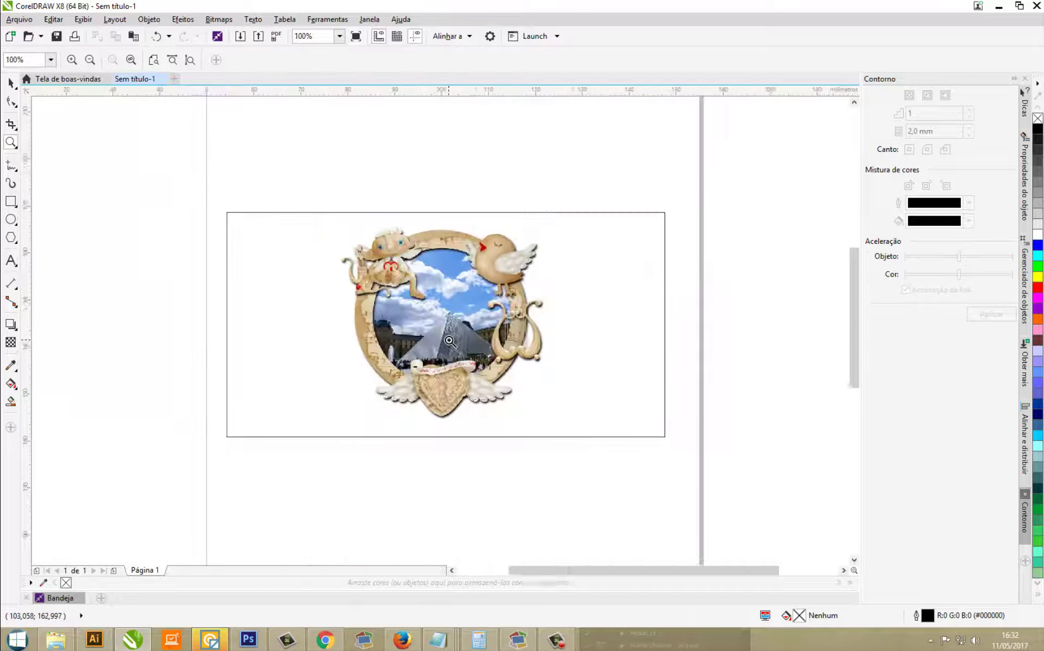
{"action": "scroll", "coordinate": [449, 341], "scroll_direction": "up", "scroll_amount": 1}
{"action": "scroll", "coordinate": [449, 340], "scroll_direction": "down", "scroll_amount": 1}
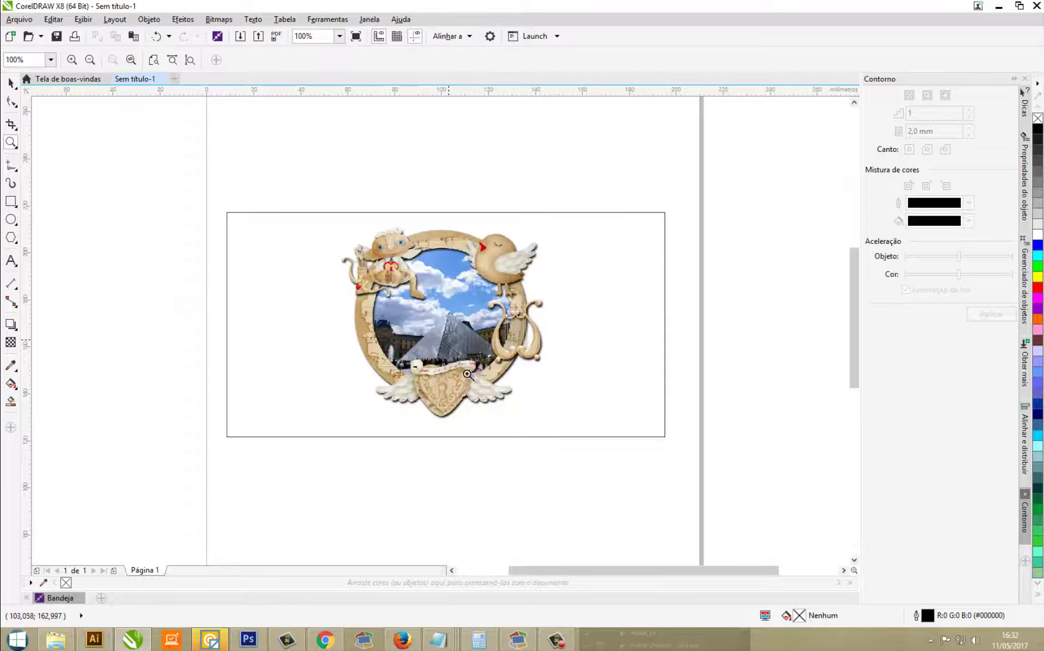
{"action": "left_click", "coordinate": [248, 640]}
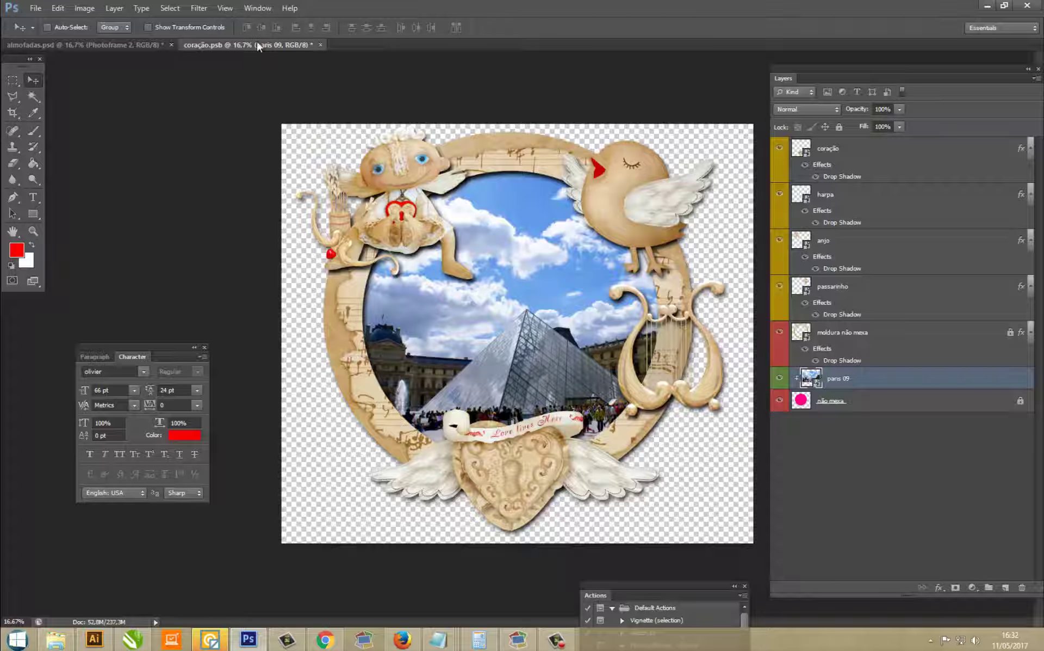
Close coração.psb without saving and hide the Photoframe 2 layers.
{"action": "left_click", "coordinate": [322, 44]}
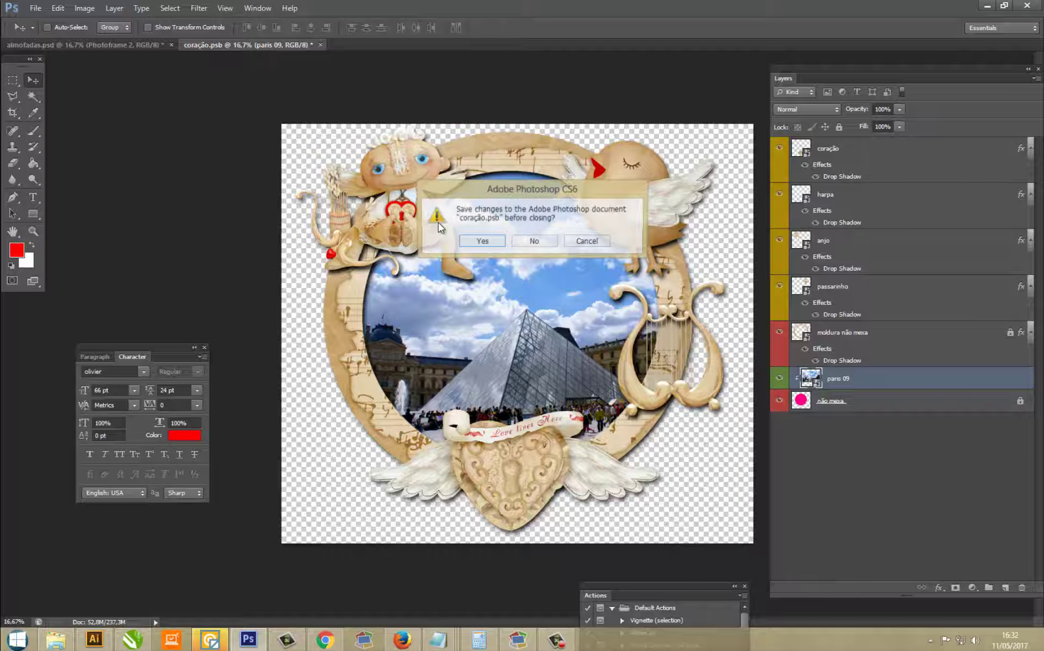
{"action": "left_click", "coordinate": [531, 242]}
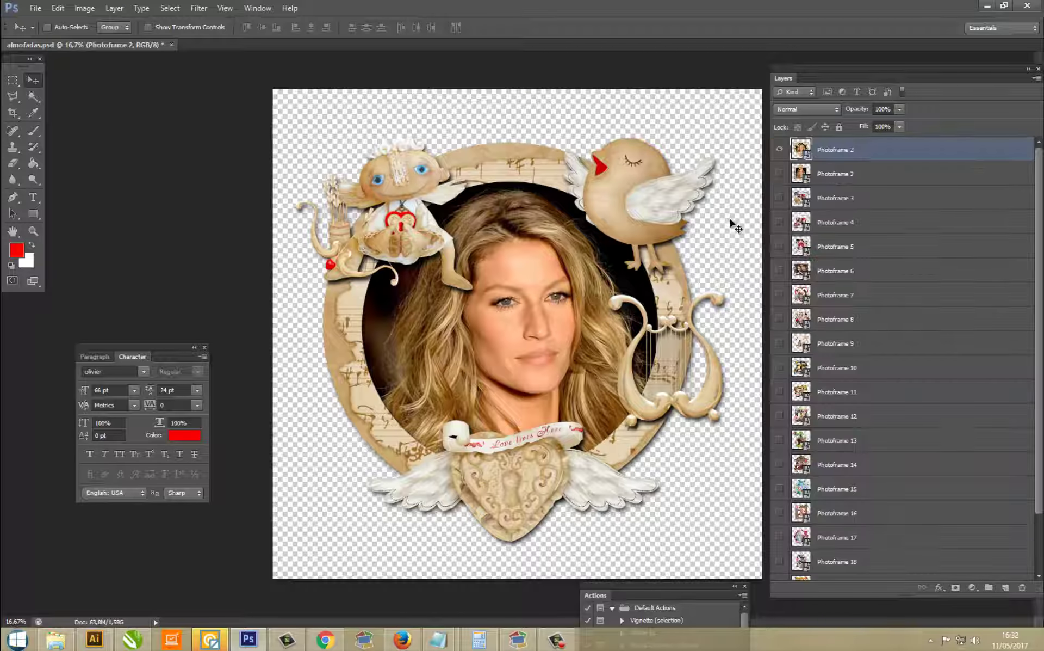
{"action": "left_click", "coordinate": [779, 173], "text": "alt"}
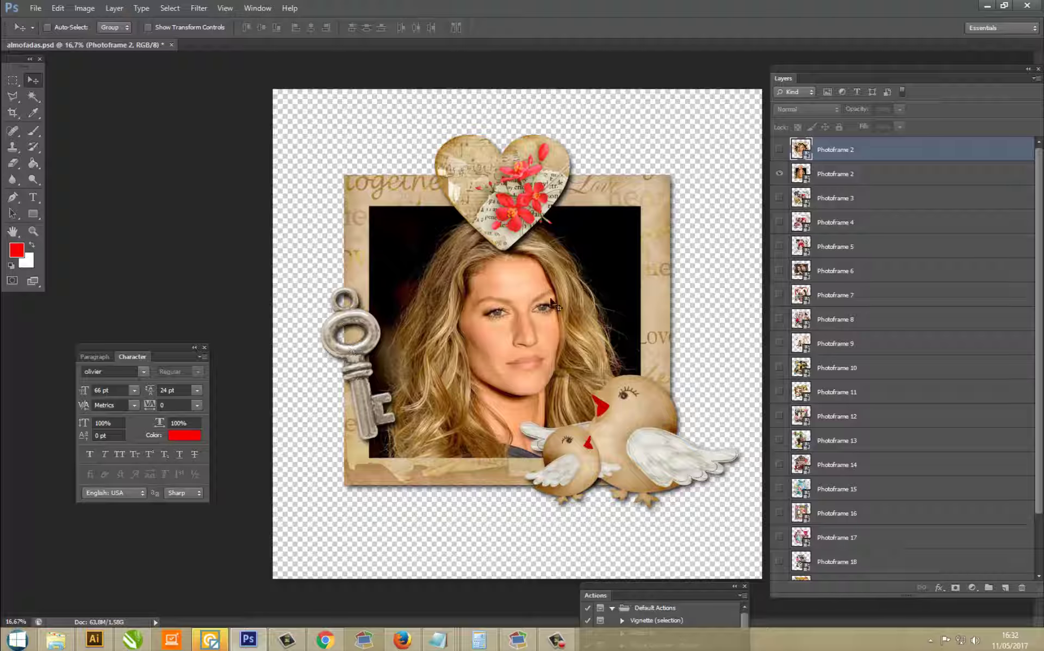
{"action": "left_click", "coordinate": [780, 174]}
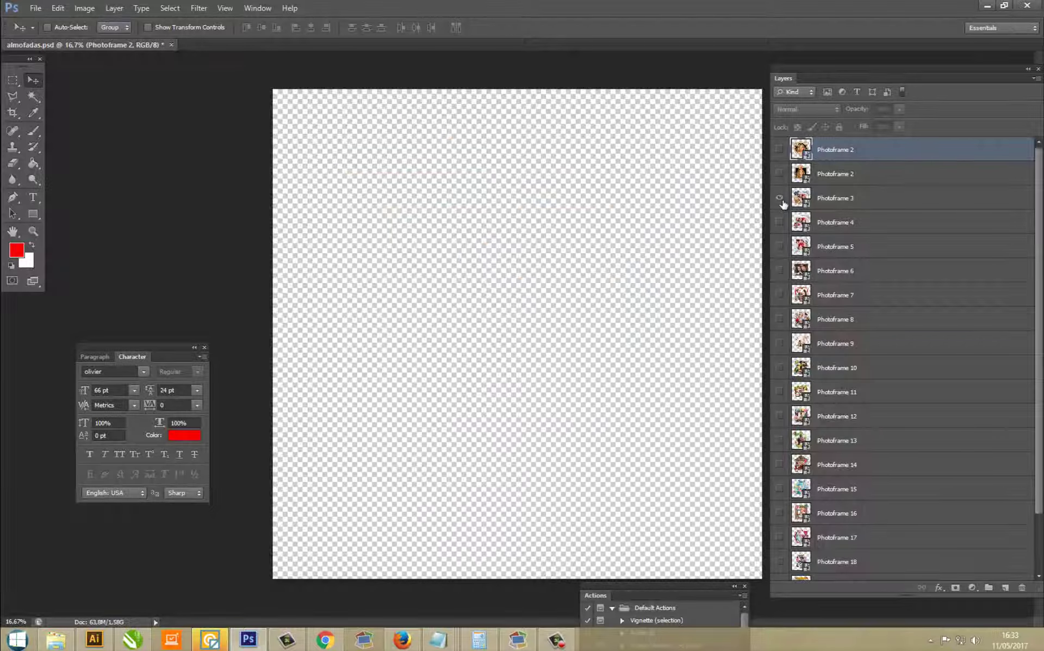
Preview Photoframes 3 and 4, then show and open the winter polaroid Photoframe 5.
{"action": "left_click", "coordinate": [780, 198]}
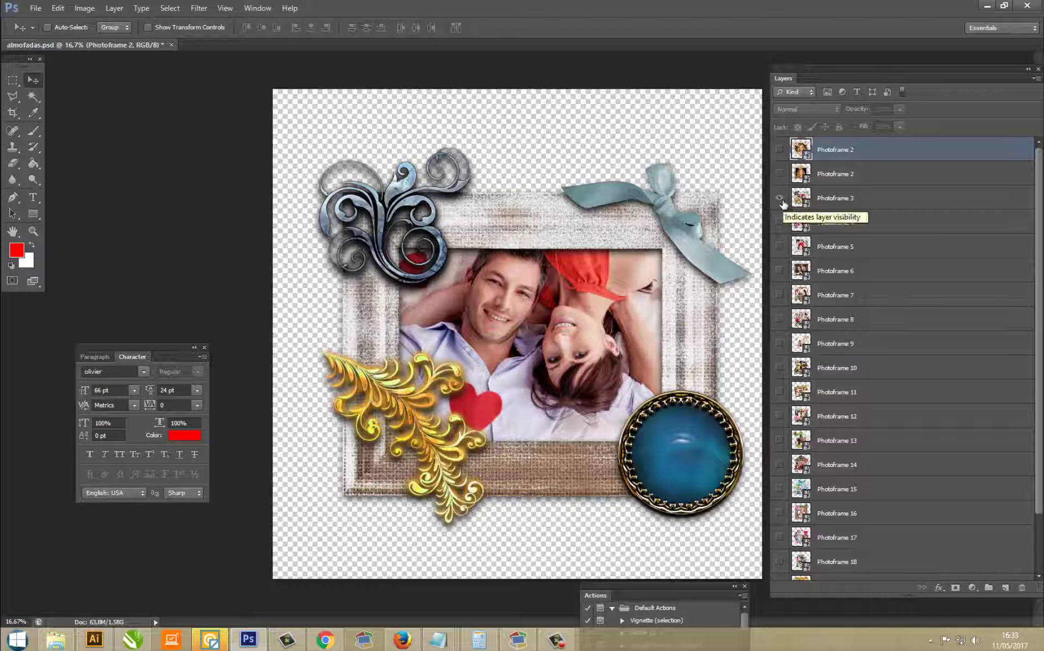
{"action": "left_click", "coordinate": [779, 198]}
{"action": "left_click", "coordinate": [780, 222]}
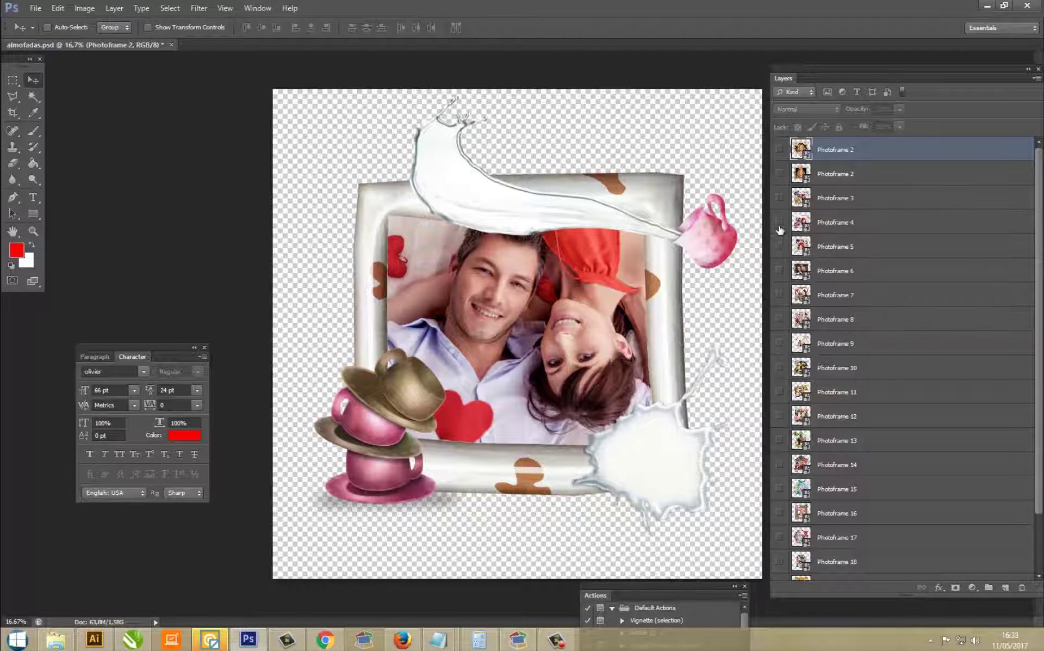
{"action": "left_click", "coordinate": [779, 222]}
{"action": "left_click", "coordinate": [780, 247]}
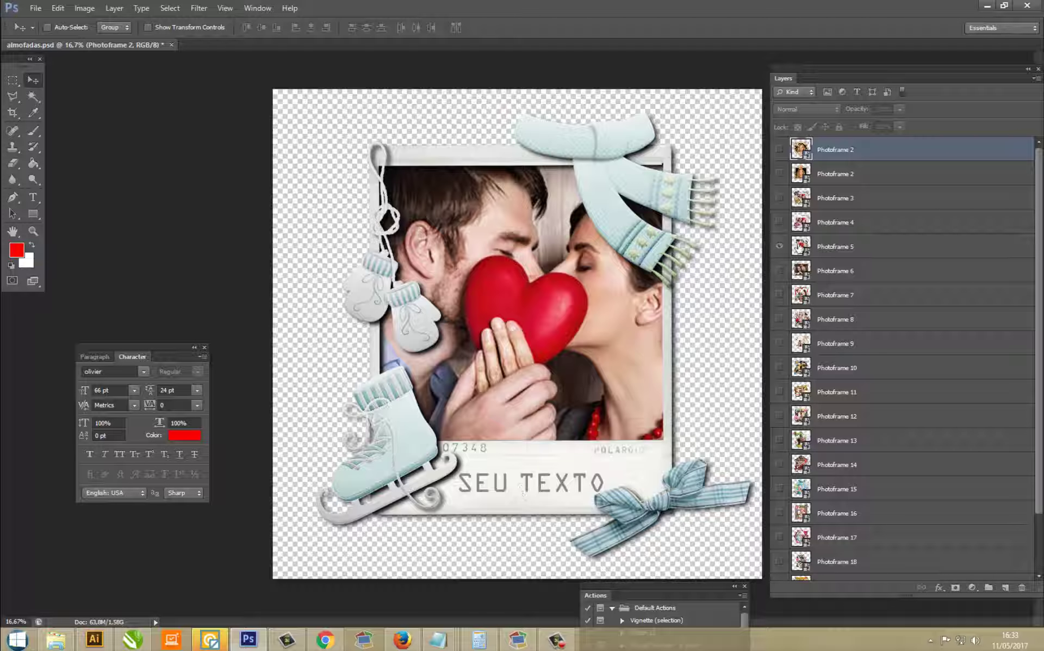
{"action": "double_click", "coordinate": [801, 246]}
Inside the polaroid contents, toggle visibility of the fita, luvas, cachecol and patins layers.
{"action": "left_click", "coordinate": [584, 264]}
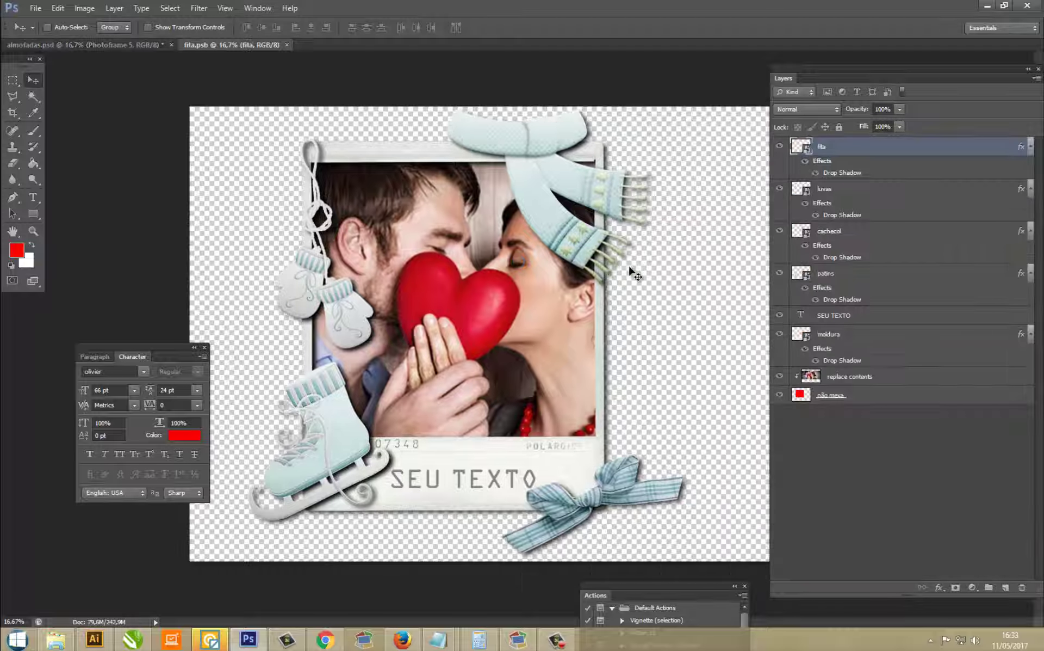
{"action": "left_click", "coordinate": [779, 146]}
{"action": "left_click", "coordinate": [780, 189]}
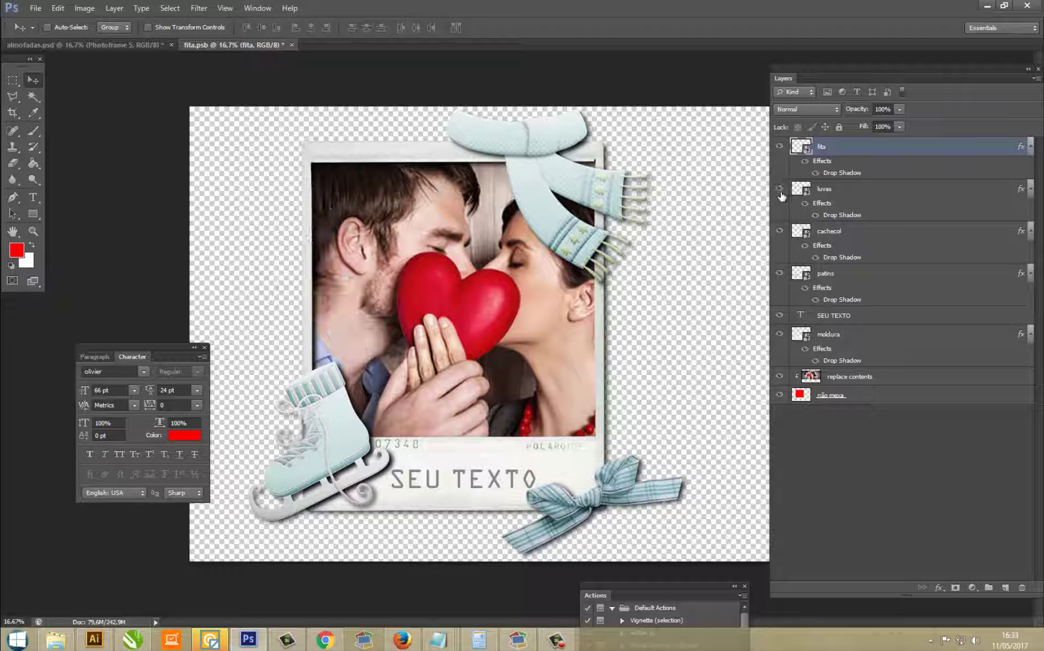
{"action": "left_click", "coordinate": [780, 230]}
{"action": "left_click", "coordinate": [780, 231]}
{"action": "left_click", "coordinate": [780, 272]}
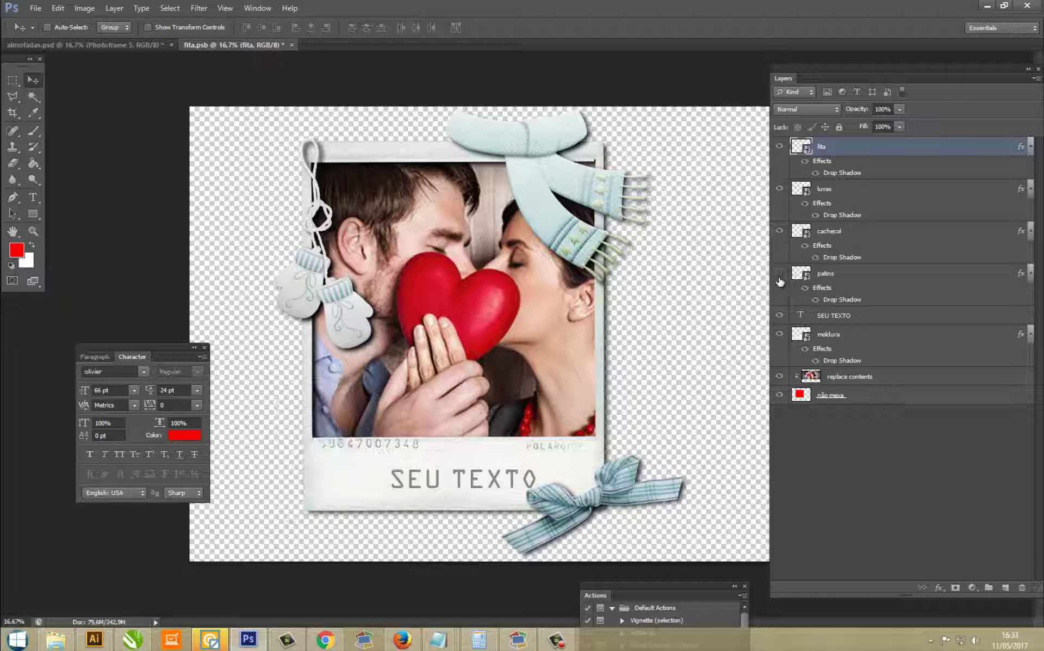
Replace the SEU TEXTO caption with JEFFERSON and commit the edit.
{"action": "double_click", "coordinate": [803, 316]}
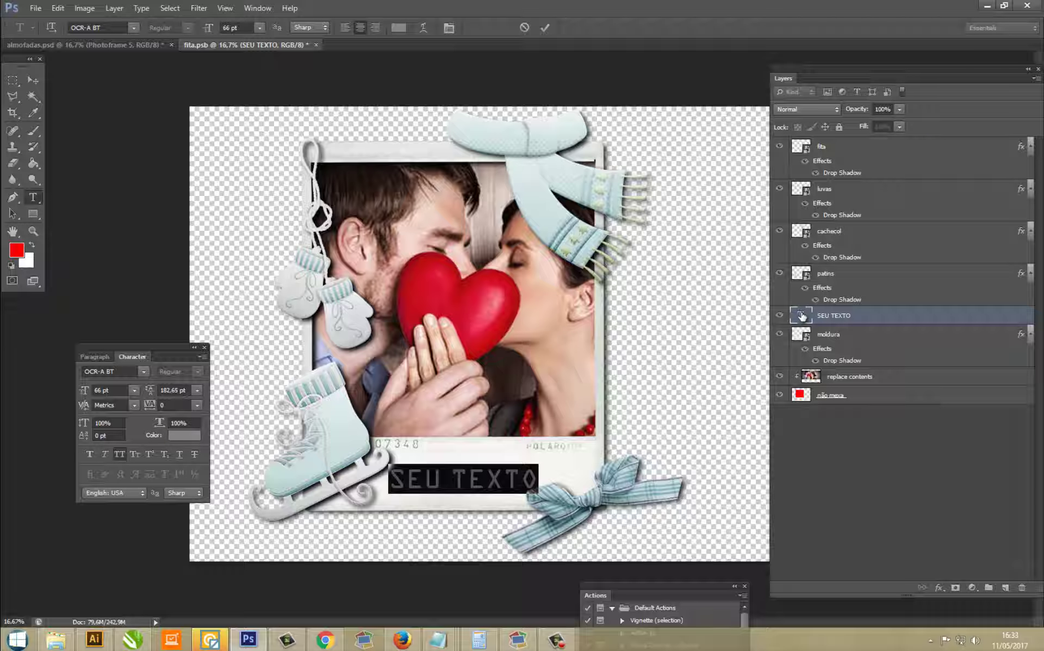
{"action": "left_click", "coordinate": [472, 479]}
{"action": "key", "text": "ctrl+a"}
{"action": "type", "text": "JEFFERSON"}
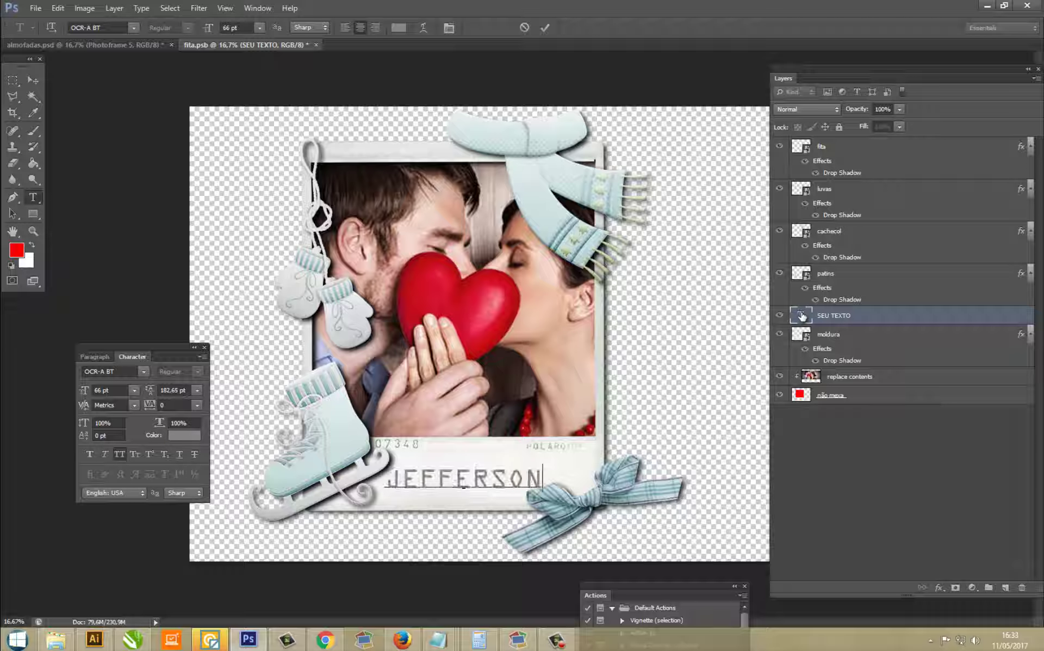
{"action": "left_click", "coordinate": [33, 80]}
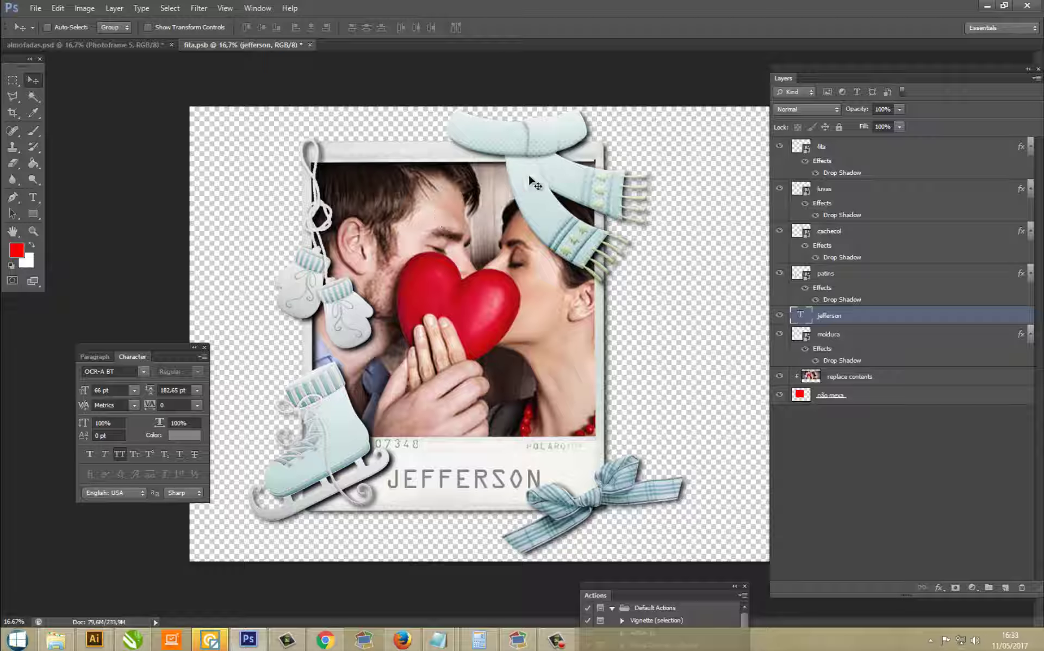
Close fita.psb without saving, then swap the winter polaroid for a Photoframe 6 preview.
{"action": "left_click", "coordinate": [310, 45]}
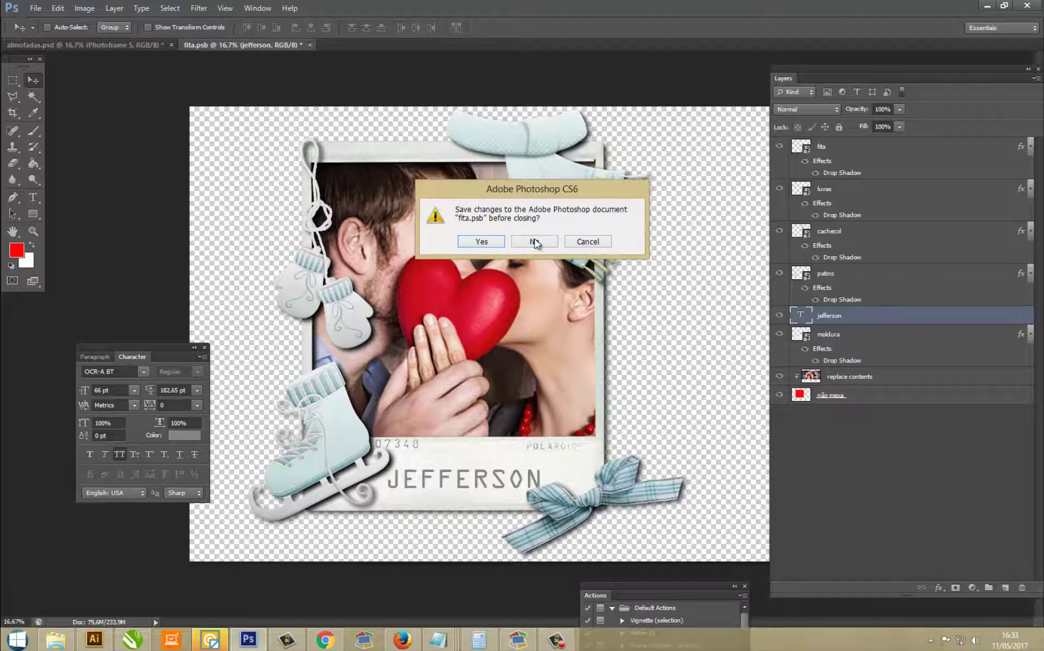
{"action": "left_click", "coordinate": [538, 240]}
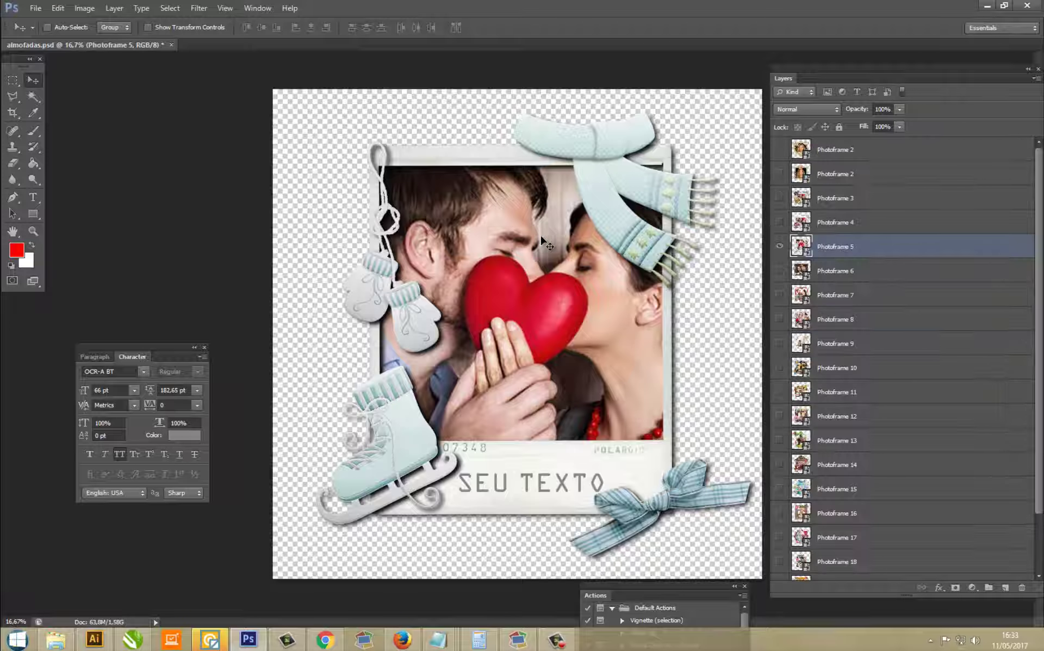
{"action": "left_click", "coordinate": [781, 247]}
{"action": "left_click", "coordinate": [782, 271]}
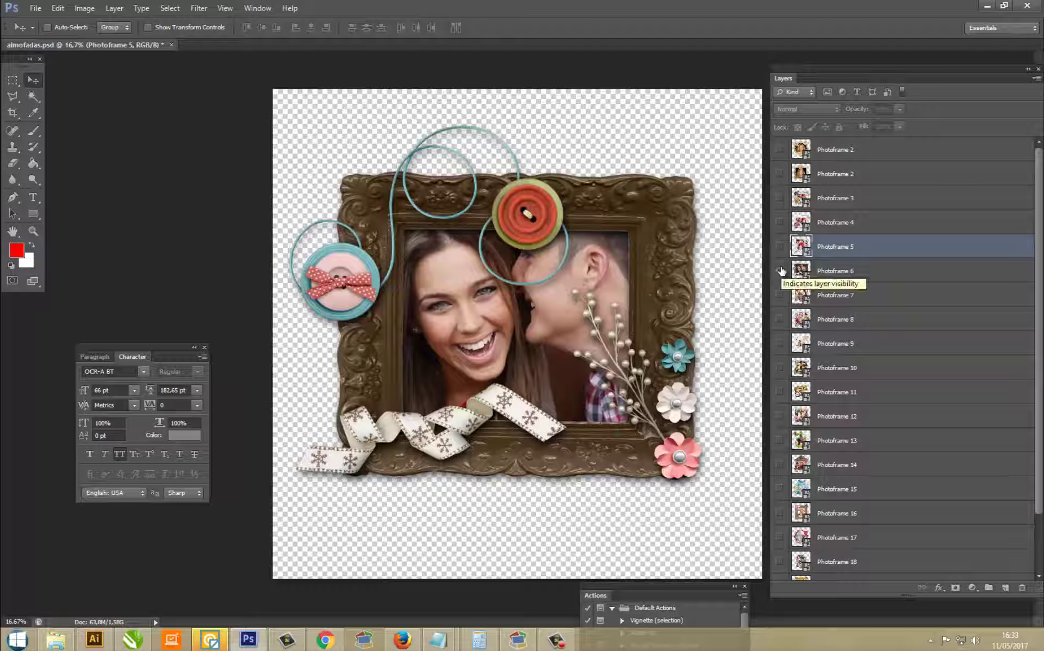
{"action": "left_click", "coordinate": [782, 271]}
Preview Photoframes 7, 8 and 9 in turn, ending with the Photoframe 10 beach frame shown.
{"action": "left_click", "coordinate": [781, 295]}
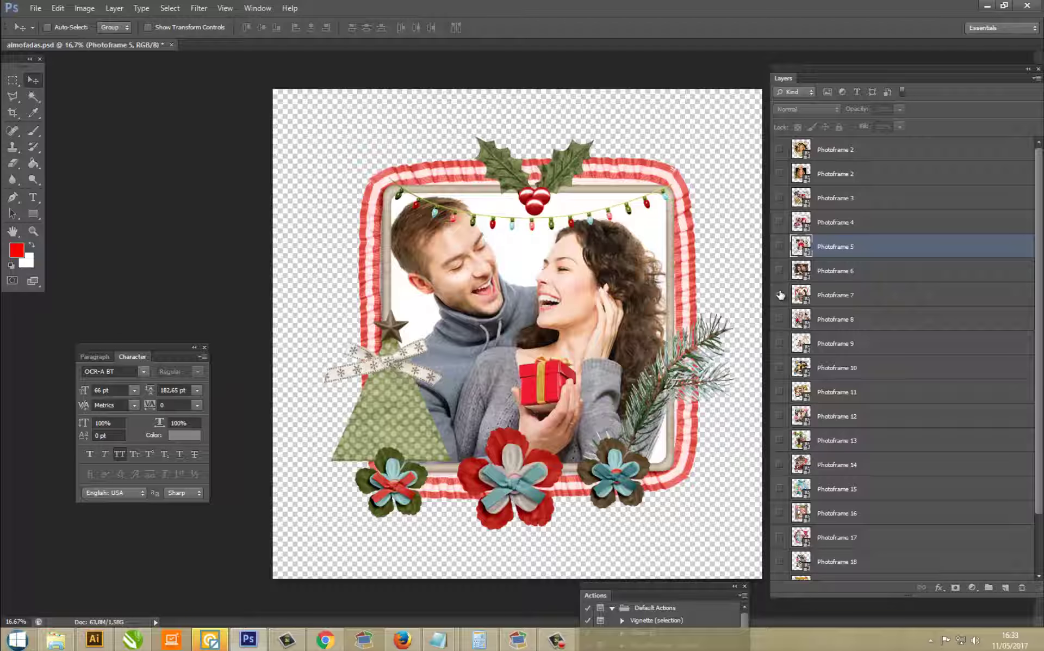
{"action": "left_click", "coordinate": [781, 295]}
{"action": "left_click", "coordinate": [781, 319]}
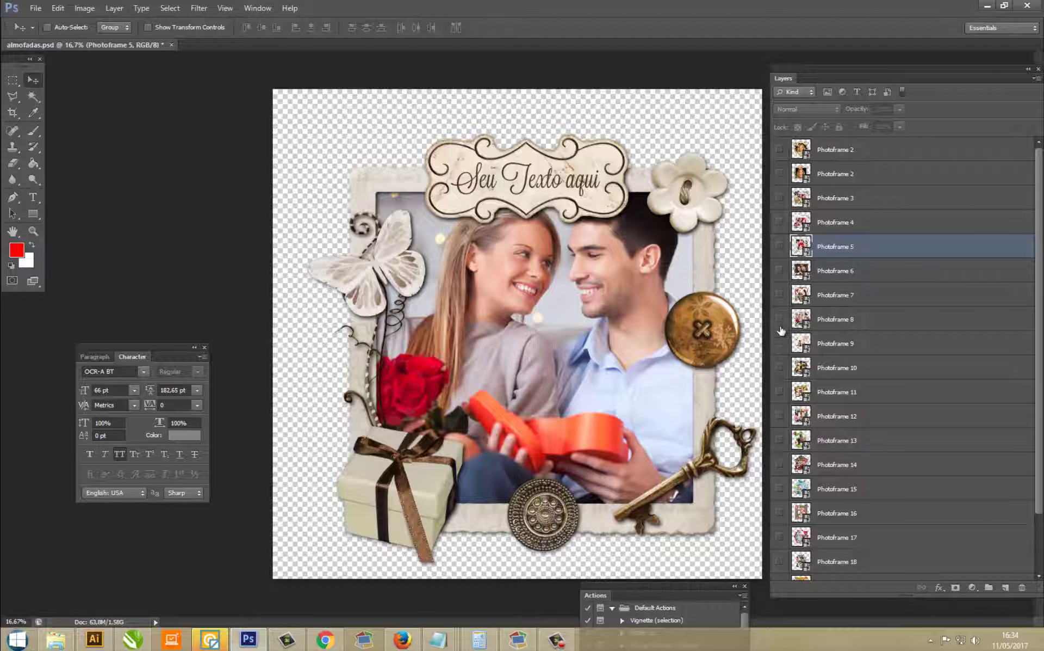
{"action": "left_click", "coordinate": [781, 326]}
{"action": "left_click", "coordinate": [781, 343]}
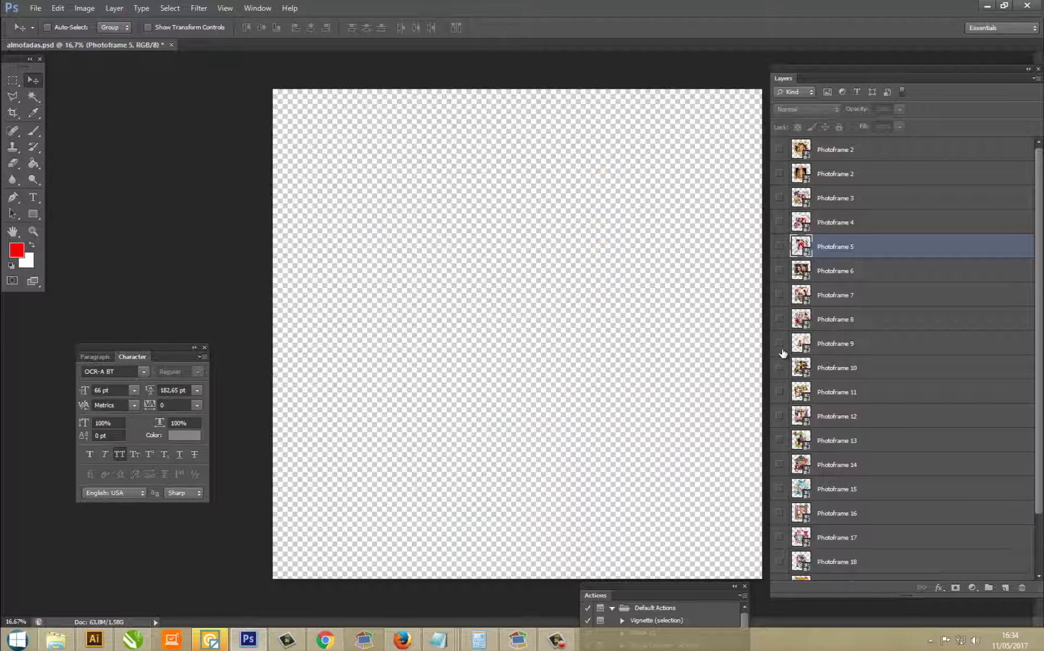
{"action": "left_click", "coordinate": [780, 368]}
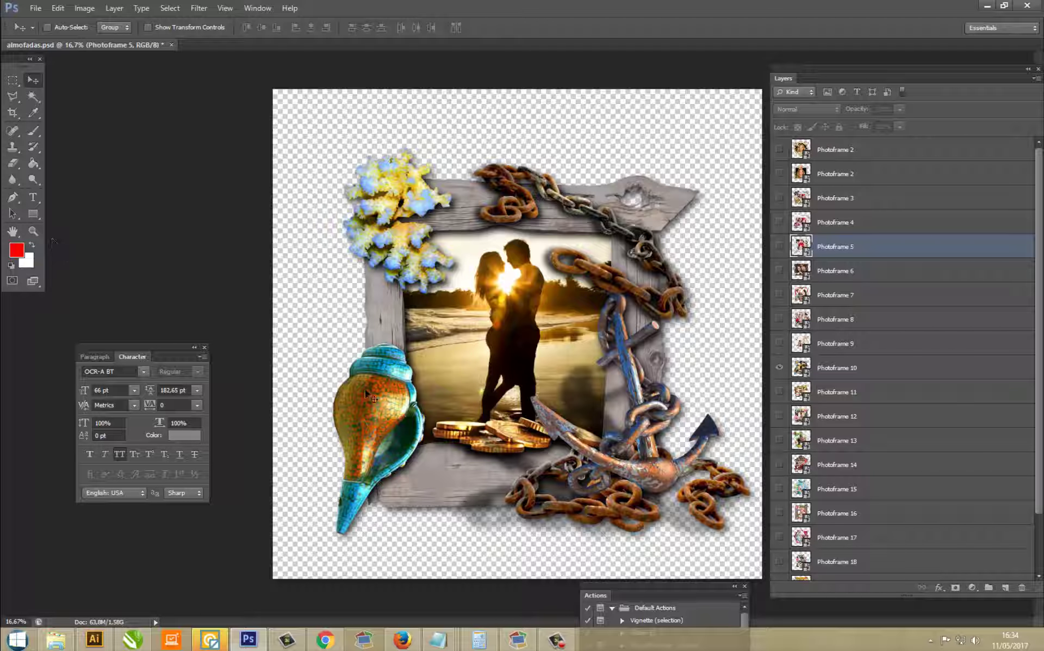
Zoom into the beach frame's anchor and chains, up to 100%.
{"action": "left_click", "coordinate": [33, 230]}
{"action": "left_click", "coordinate": [647, 424]}
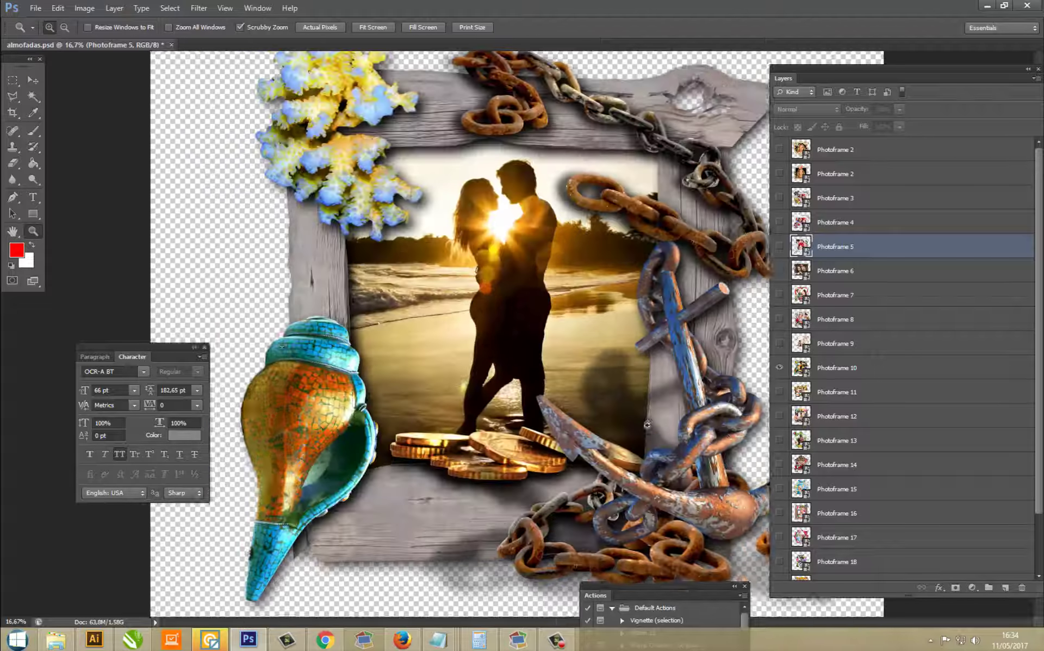
{"action": "left_click_drag", "start_coordinate": [647, 425], "coordinate": [580, 414]}
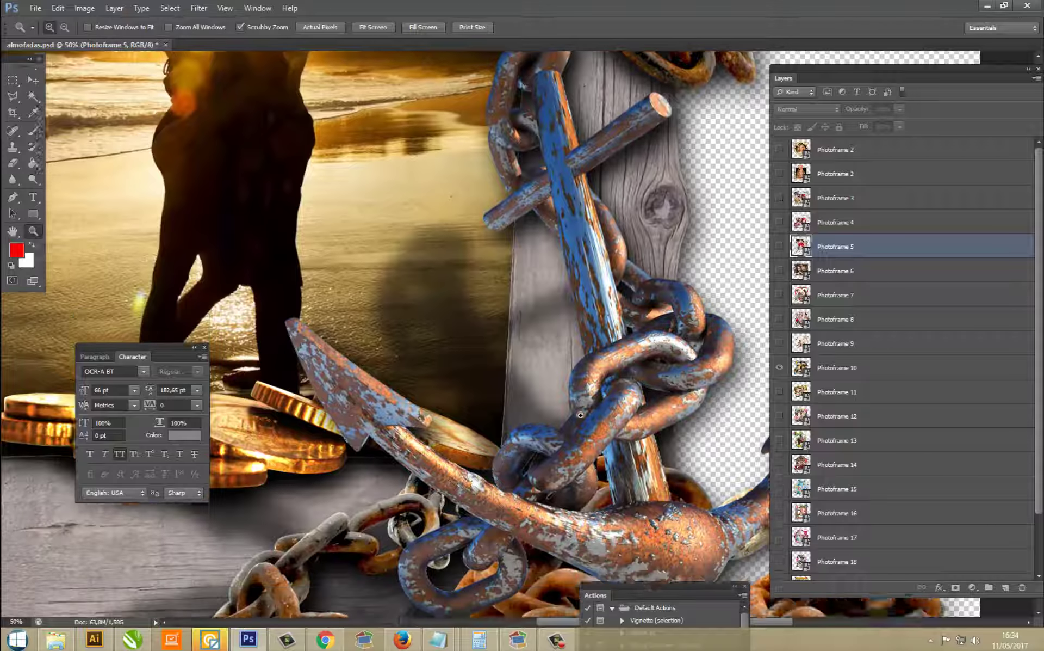
{"action": "scroll", "coordinate": [580, 414], "scroll_direction": "down", "scroll_amount": 5}
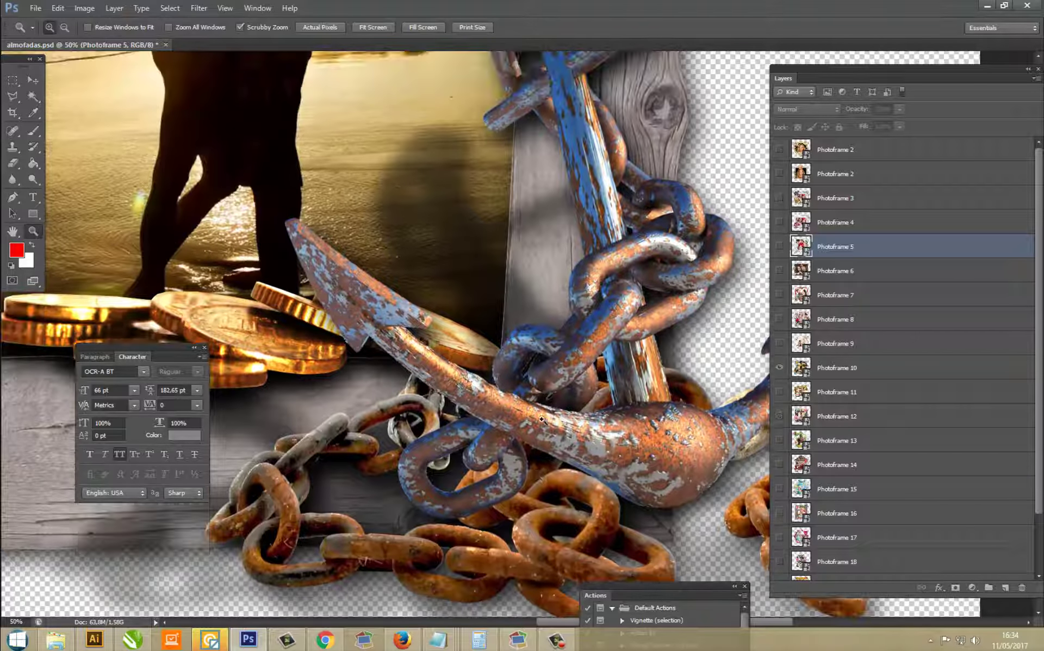
{"action": "left_click_drag", "start_coordinate": [542, 419], "coordinate": [615, 330]}
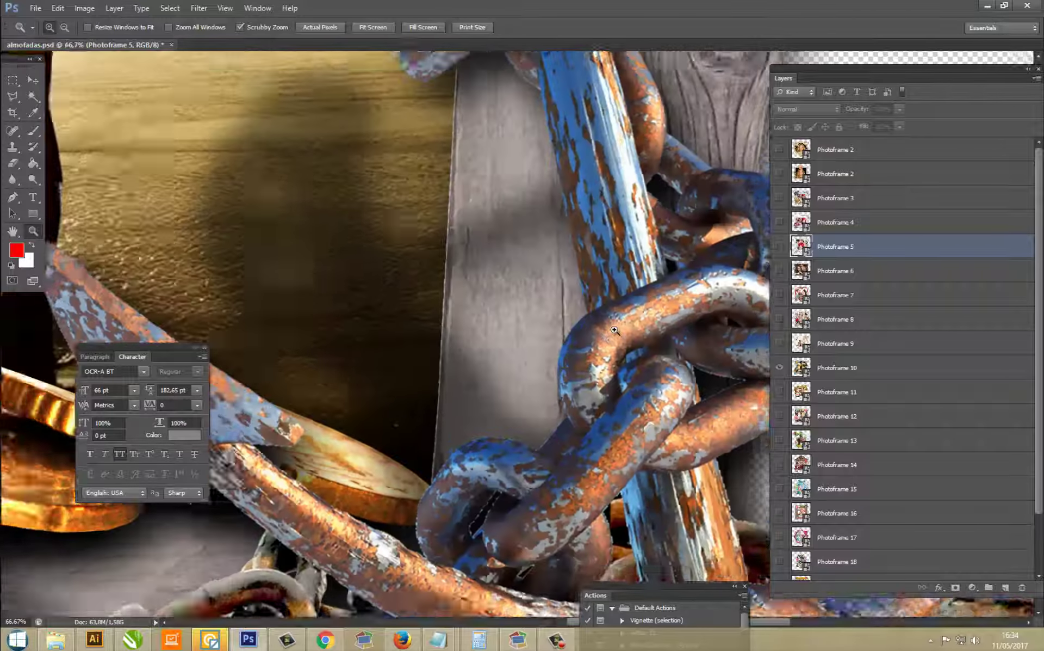
{"action": "left_click_drag", "start_coordinate": [615, 331], "coordinate": [545, 354]}
Zoom back out in stages through 25% until the whole beach frame is visible.
{"action": "right_click", "coordinate": [545, 354]}
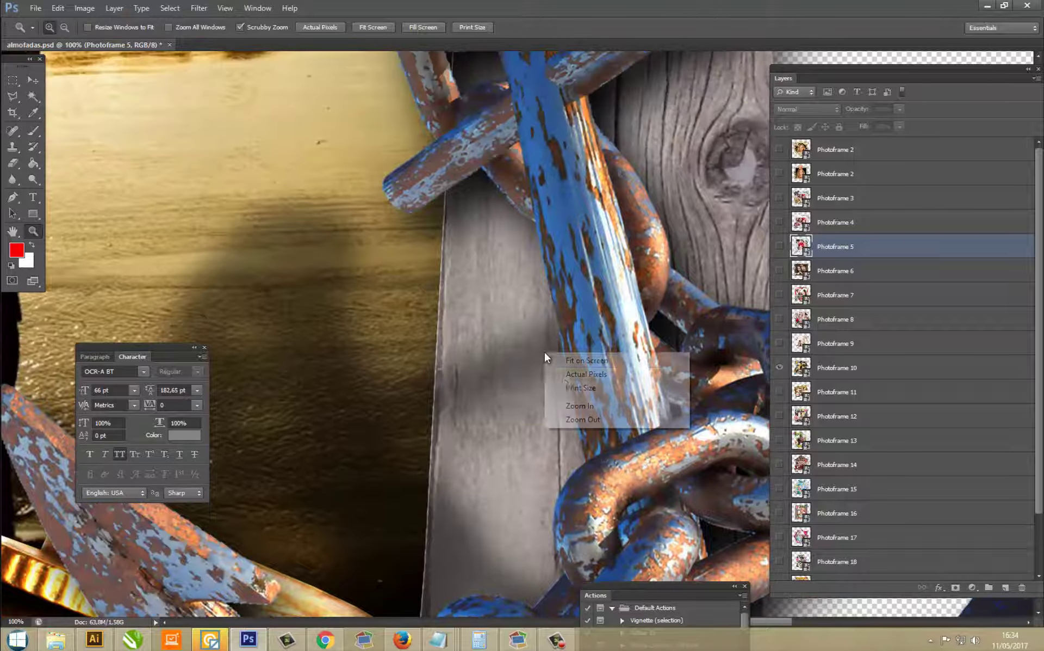
{"action": "left_click", "coordinate": [582, 419]}
{"action": "left_click", "coordinate": [604, 410]}
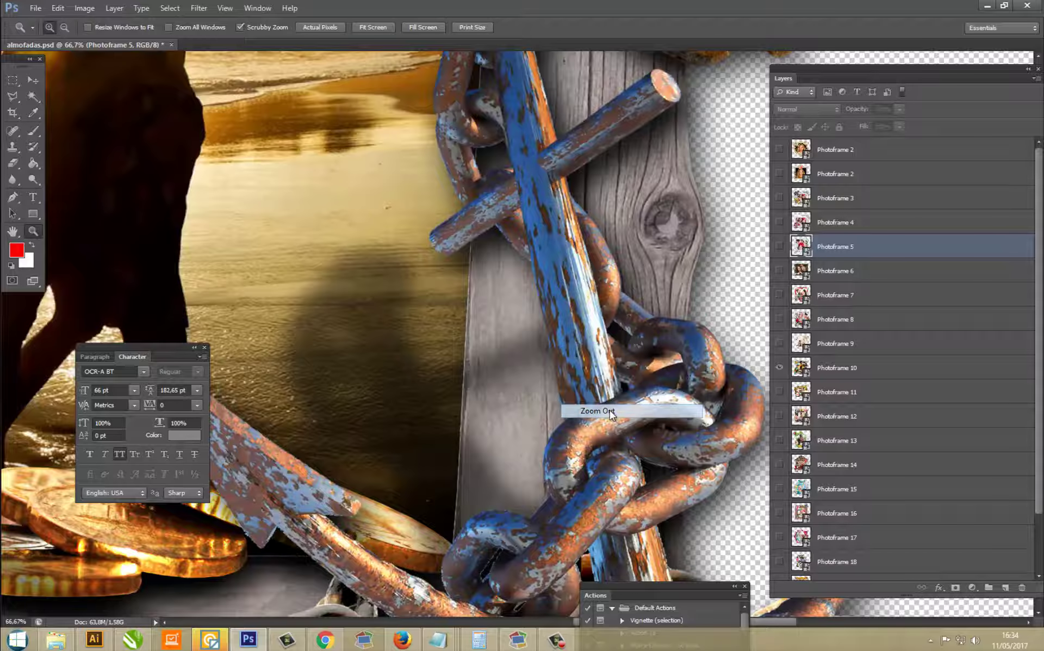
{"action": "right_click", "coordinate": [532, 370]}
{"action": "left_click", "coordinate": [570, 439]}
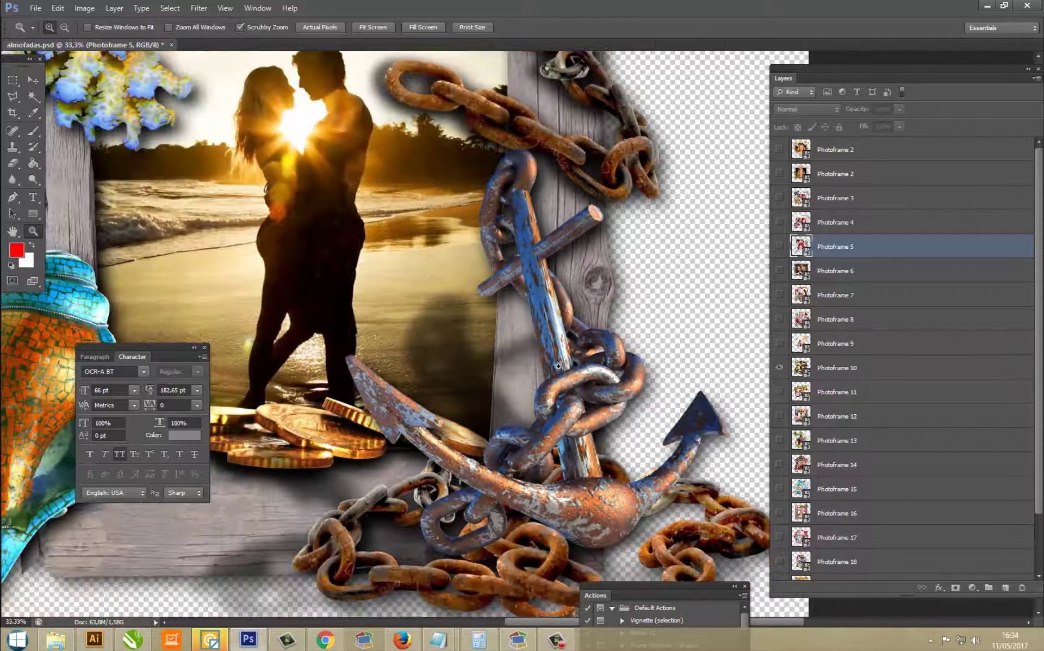
{"action": "right_click", "coordinate": [563, 372]}
{"action": "left_click", "coordinate": [597, 436]}
{"action": "right_click", "coordinate": [542, 365]}
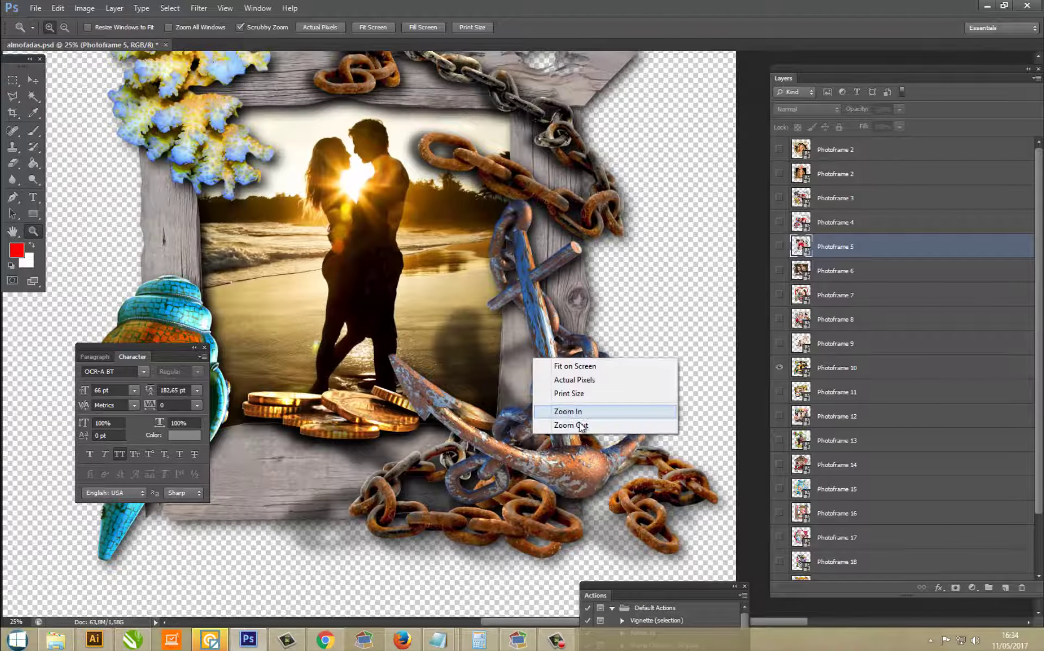
{"action": "left_click", "coordinate": [585, 429]}
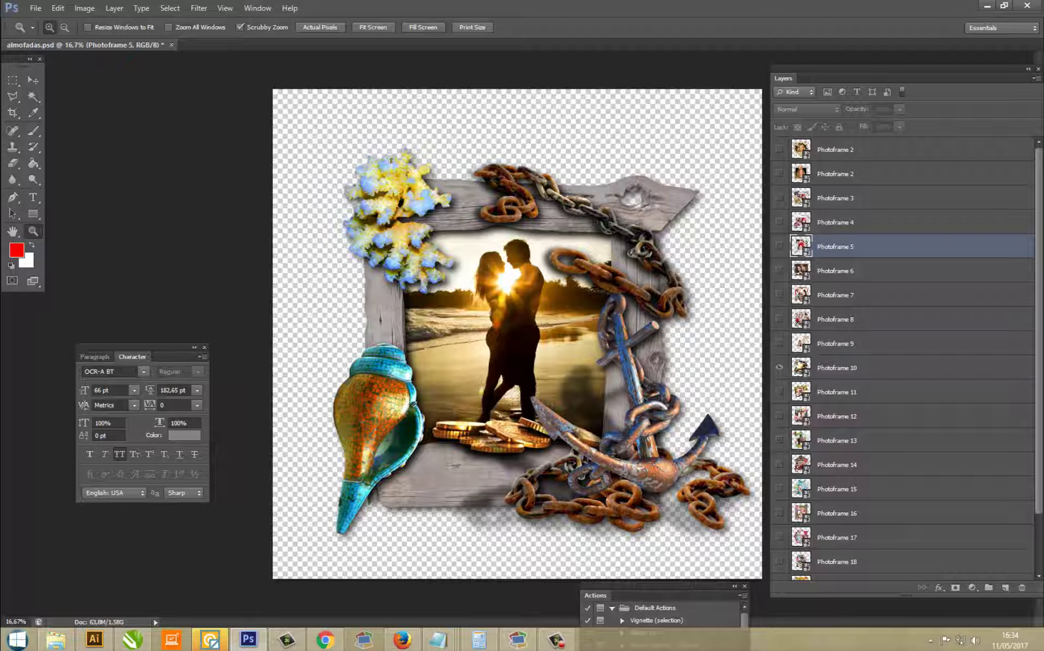
{"action": "scroll", "coordinate": [786, 305], "scroll_direction": "down", "scroll_amount": 3}
Swap to the Photoframe 11 books frame, inspect the glasses closely, zoom out and hide it.
{"action": "left_click", "coordinate": [779, 310]}
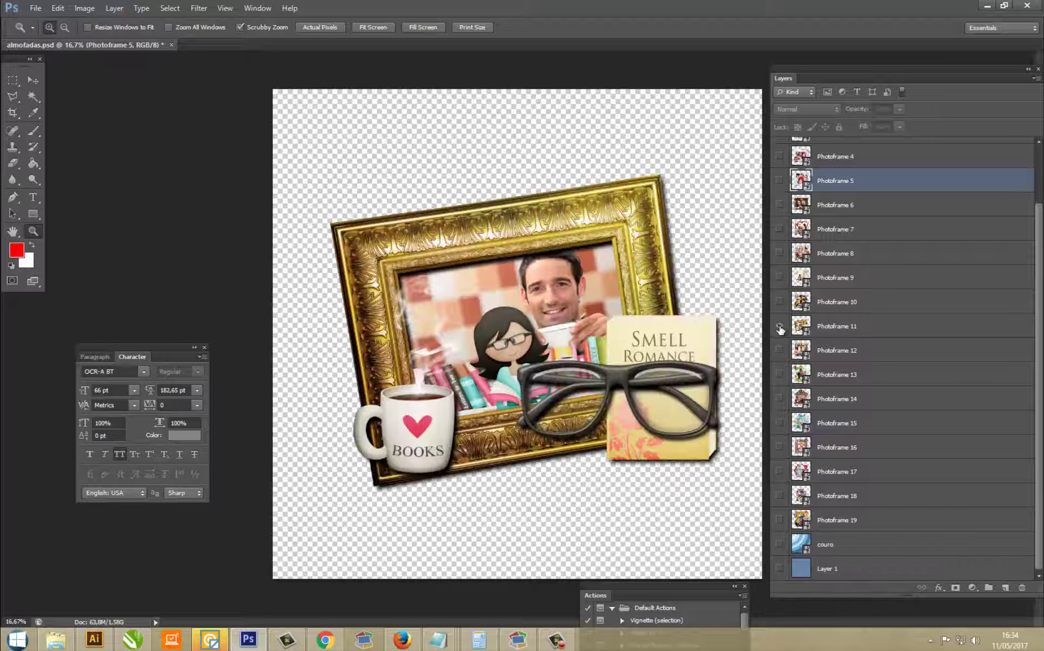
{"action": "left_click_drag", "start_coordinate": [537, 383], "coordinate": [629, 374]}
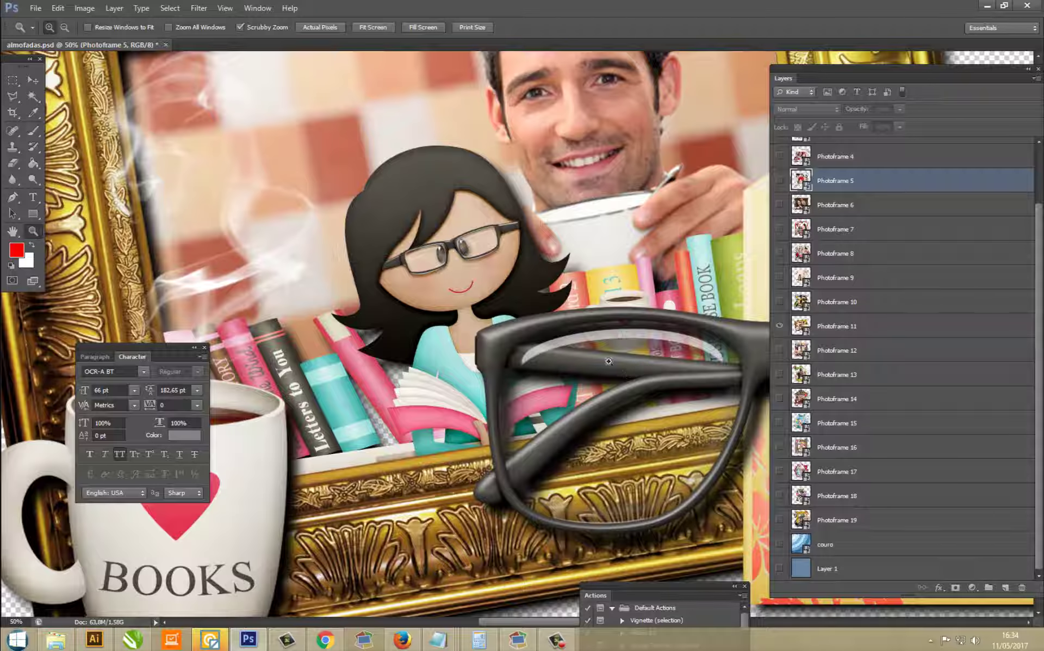
{"action": "scroll", "coordinate": [596, 377], "scroll_direction": "down", "scroll_amount": 2}
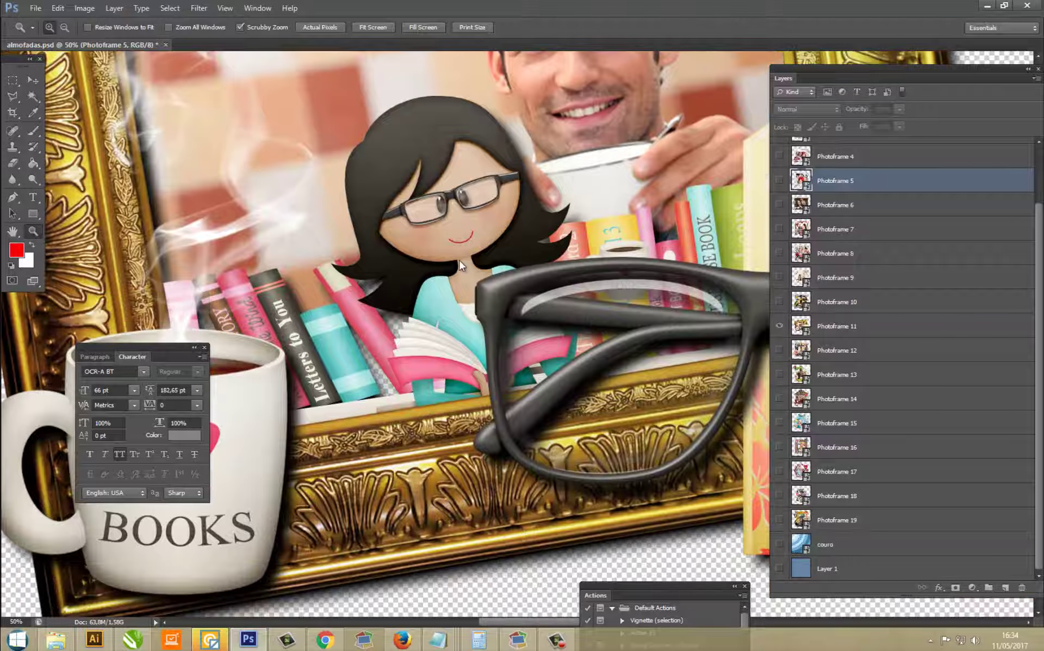
{"action": "right_click", "coordinate": [458, 259]}
{"action": "left_click", "coordinate": [484, 329]}
{"action": "right_click", "coordinate": [460, 260]}
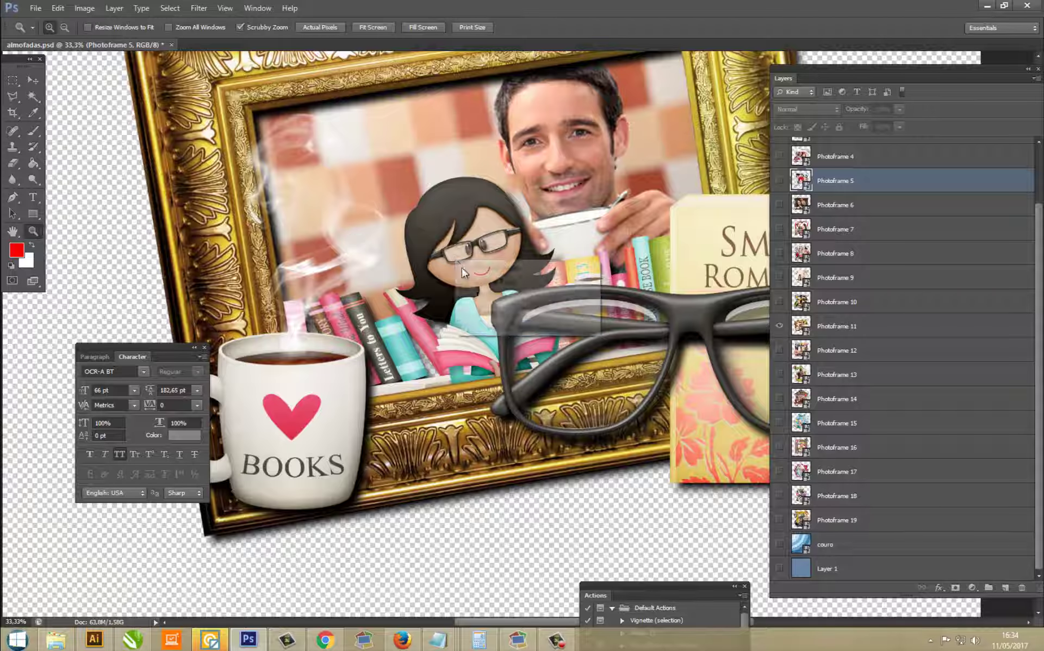
{"action": "left_click", "coordinate": [479, 326]}
{"action": "right_click", "coordinate": [598, 296]}
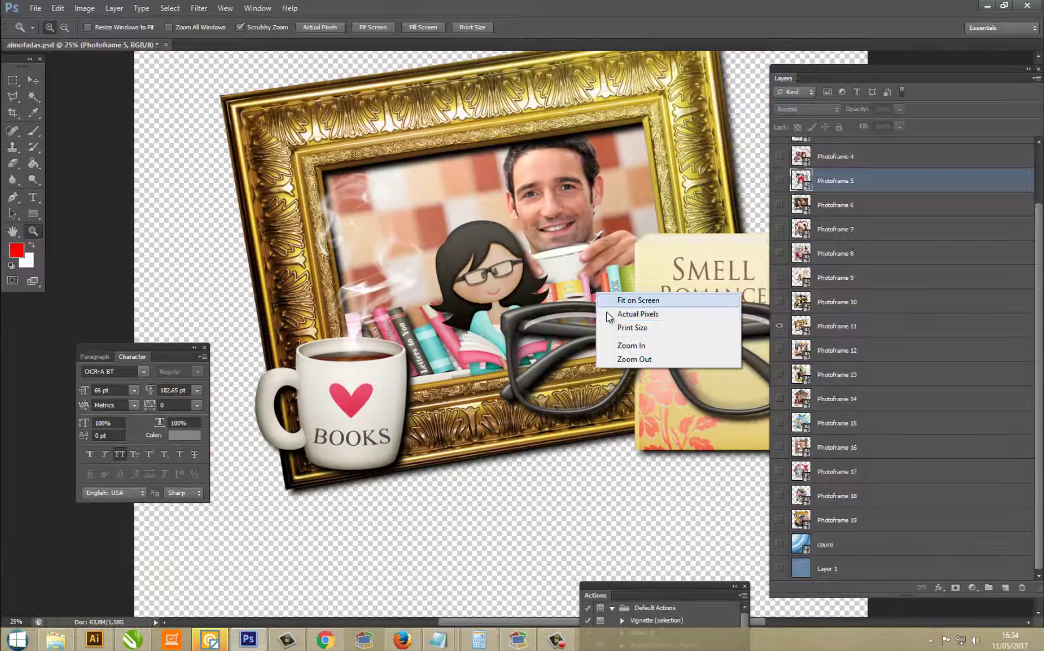
{"action": "left_click", "coordinate": [638, 358]}
{"action": "left_click", "coordinate": [779, 326]}
Preview and hide Photoframes 12 (stone), 13 (green), 14 (wooden house) and 15 (blue baby).
{"action": "left_click", "coordinate": [779, 350]}
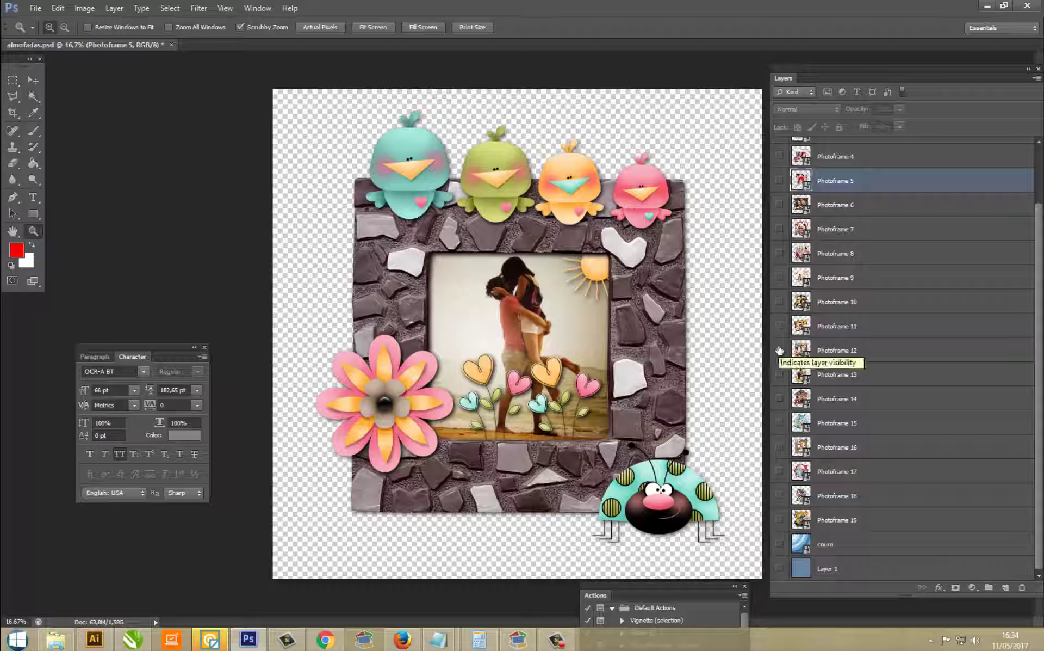
{"action": "left_click", "coordinate": [780, 350]}
{"action": "left_click", "coordinate": [780, 376]}
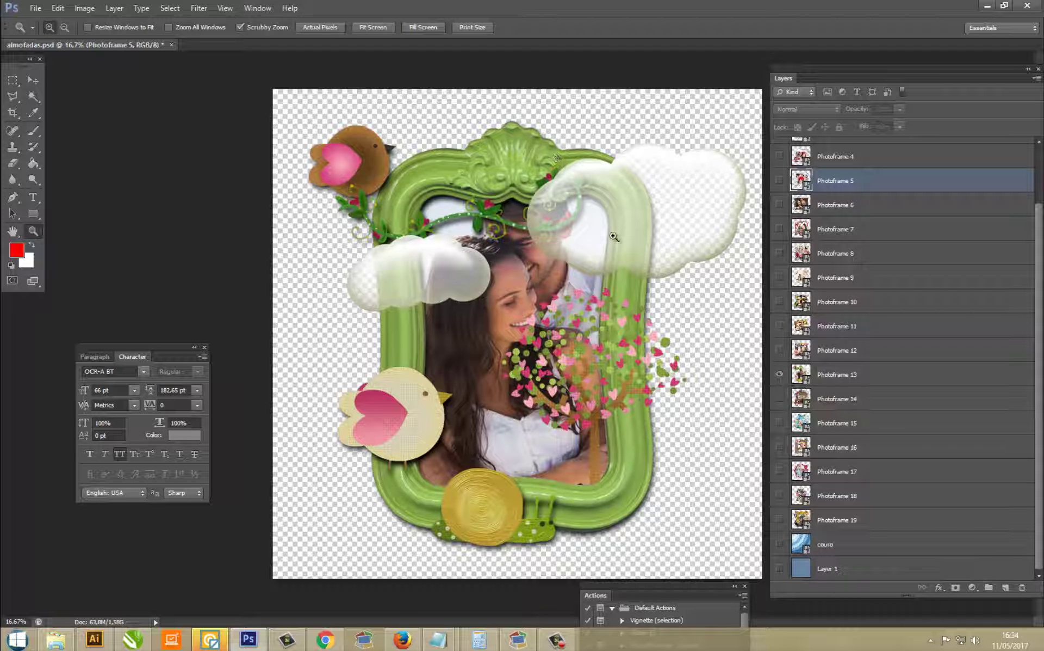
{"action": "left_click", "coordinate": [780, 375]}
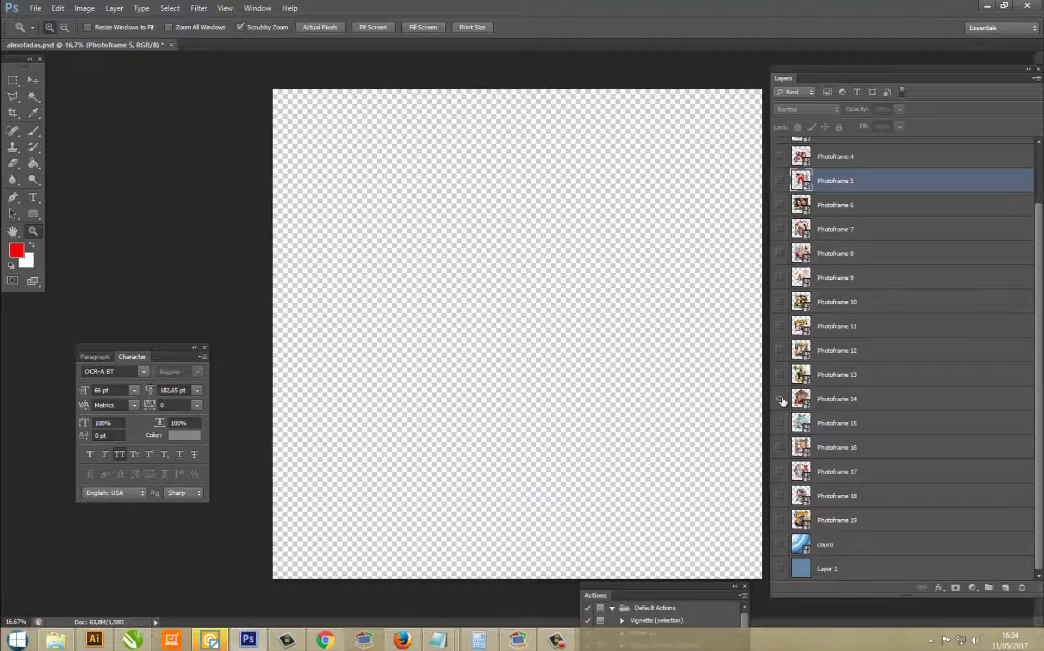
{"action": "left_click", "coordinate": [780, 398]}
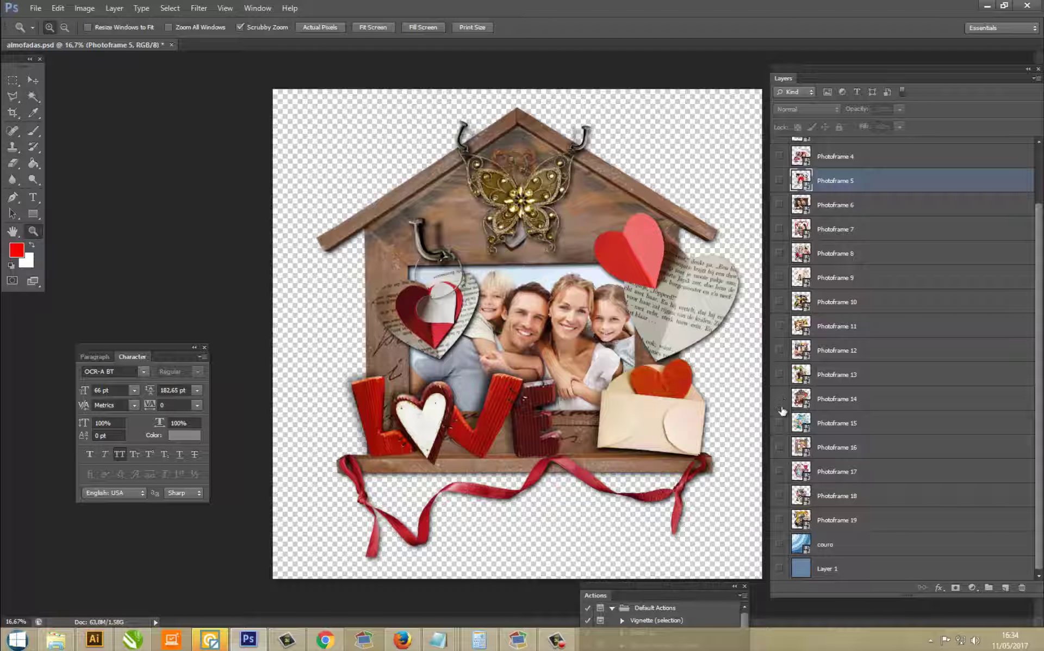
{"action": "left_click", "coordinate": [779, 399]}
{"action": "left_click", "coordinate": [780, 423]}
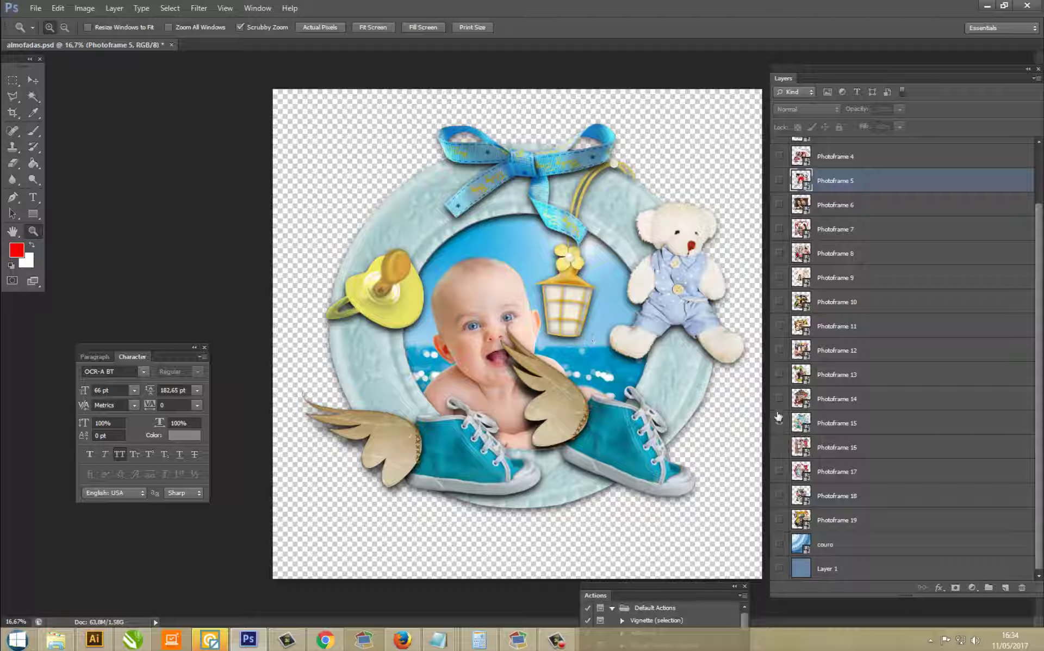
{"action": "left_click", "coordinate": [779, 423]}
Preview and hide Photoframes 16, 17 (pink round), 18 (gold) and 19 (mask).
{"action": "left_click", "coordinate": [780, 447]}
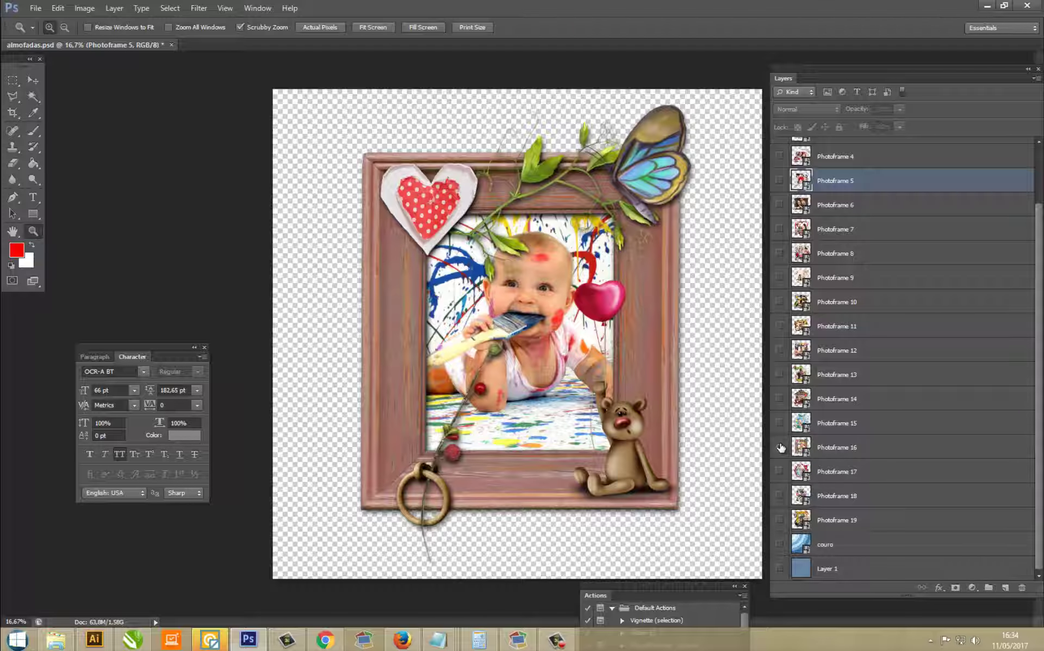
{"action": "left_click", "coordinate": [780, 447]}
{"action": "left_click", "coordinate": [780, 471]}
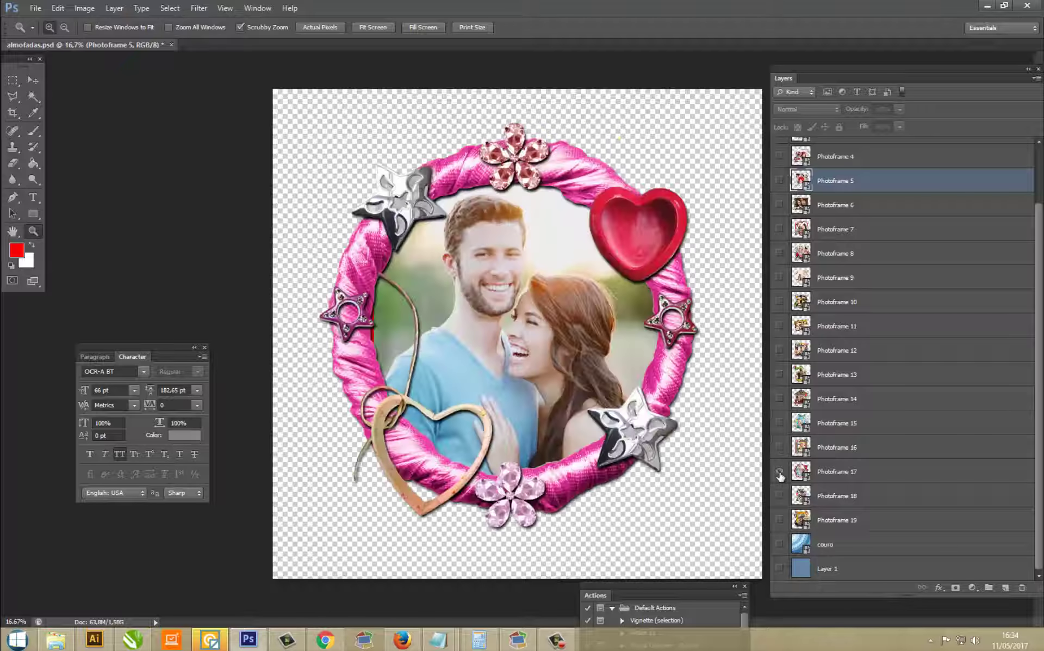
{"action": "left_click", "coordinate": [780, 471]}
{"action": "left_click", "coordinate": [780, 495]}
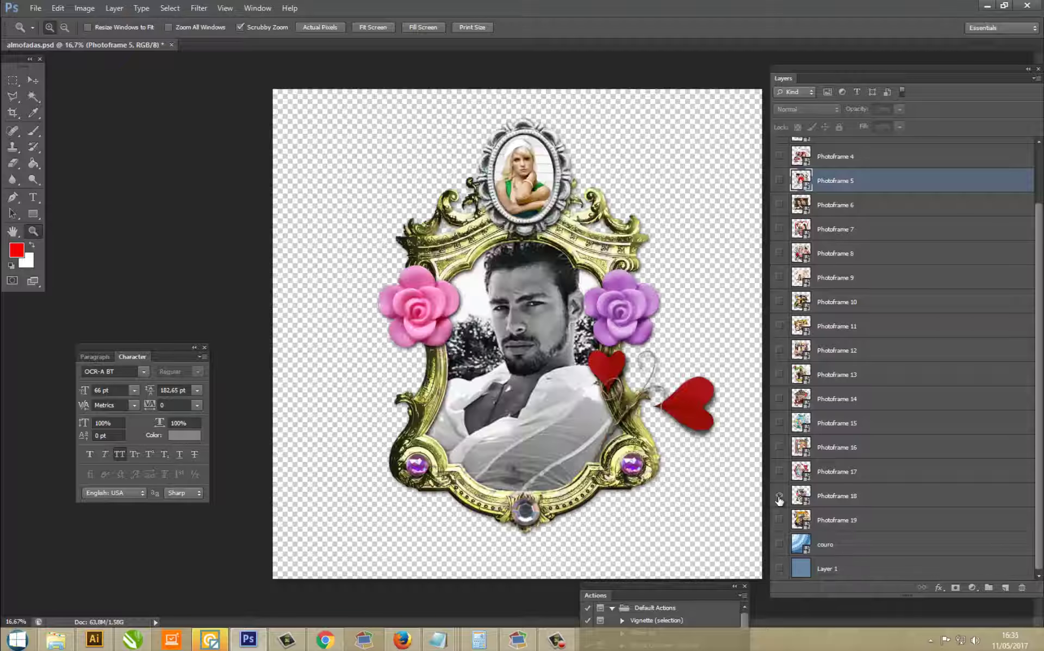
{"action": "left_click", "coordinate": [779, 495]}
{"action": "left_click", "coordinate": [780, 496]}
{"action": "left_click", "coordinate": [780, 520]}
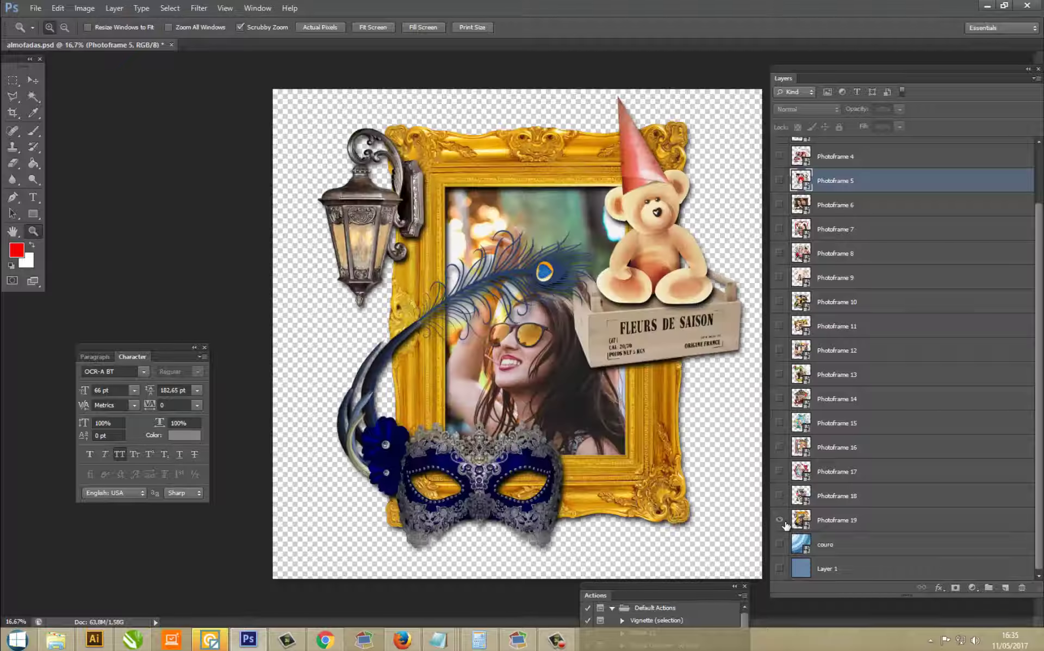
{"action": "left_click", "coordinate": [781, 521]}
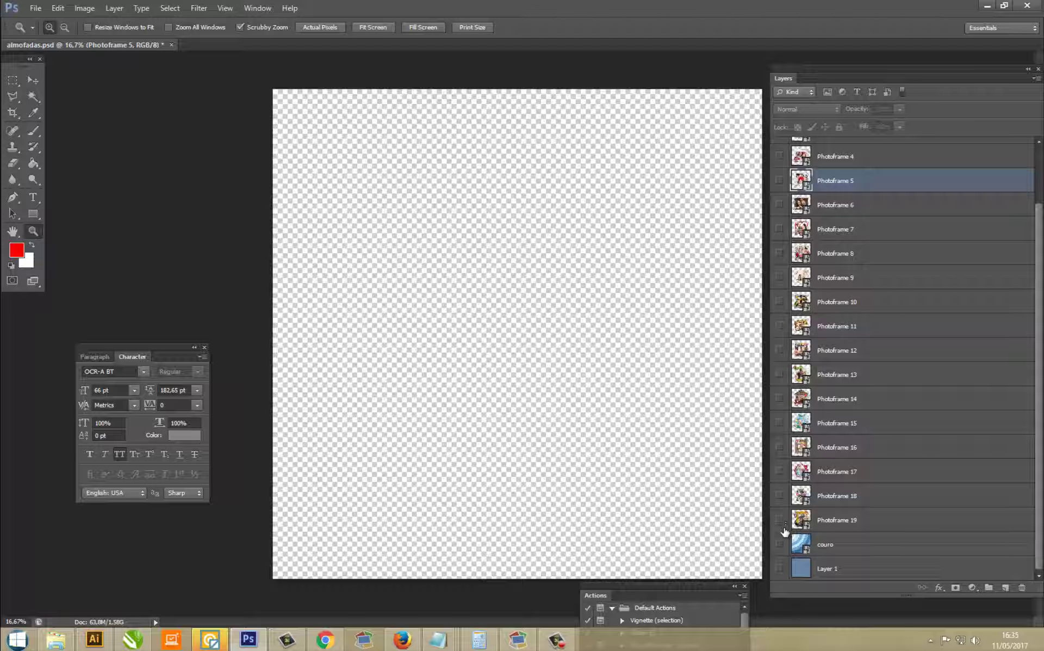
Show the couro blue arc background and try Photoframes 19 and 16 over it.
{"action": "left_click", "coordinate": [780, 544]}
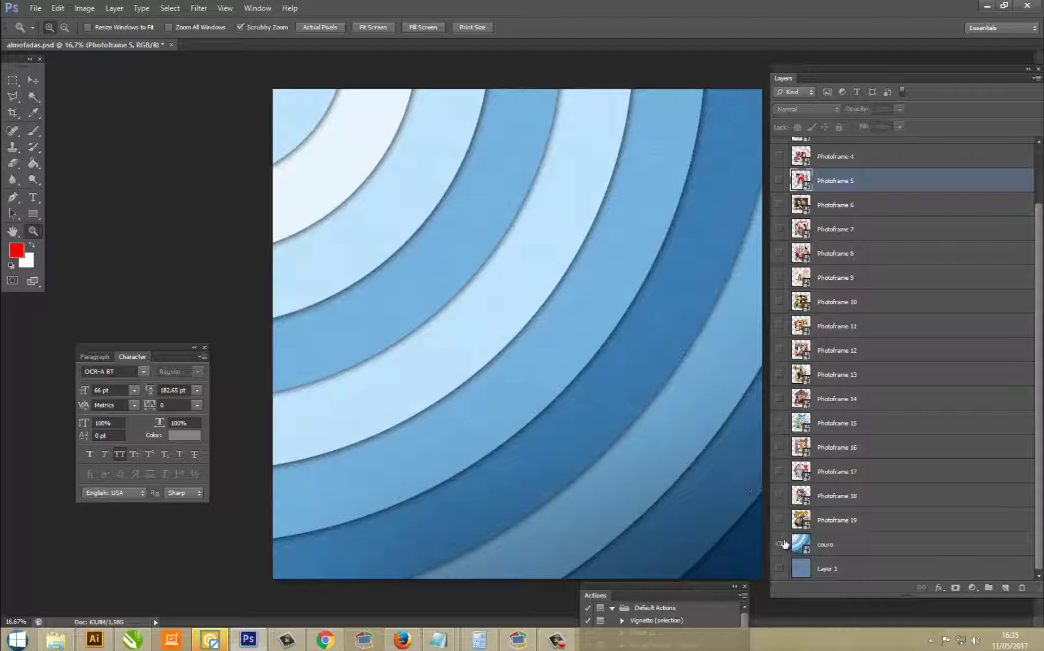
{"action": "left_click", "coordinate": [780, 521]}
{"action": "left_click", "coordinate": [780, 520]}
{"action": "left_click", "coordinate": [779, 447]}
{"action": "left_click", "coordinate": [780, 399]}
Try Photoframes 13, 11, 9 and 7 over the background, leaving only couro visible.
{"action": "left_click", "coordinate": [780, 375]}
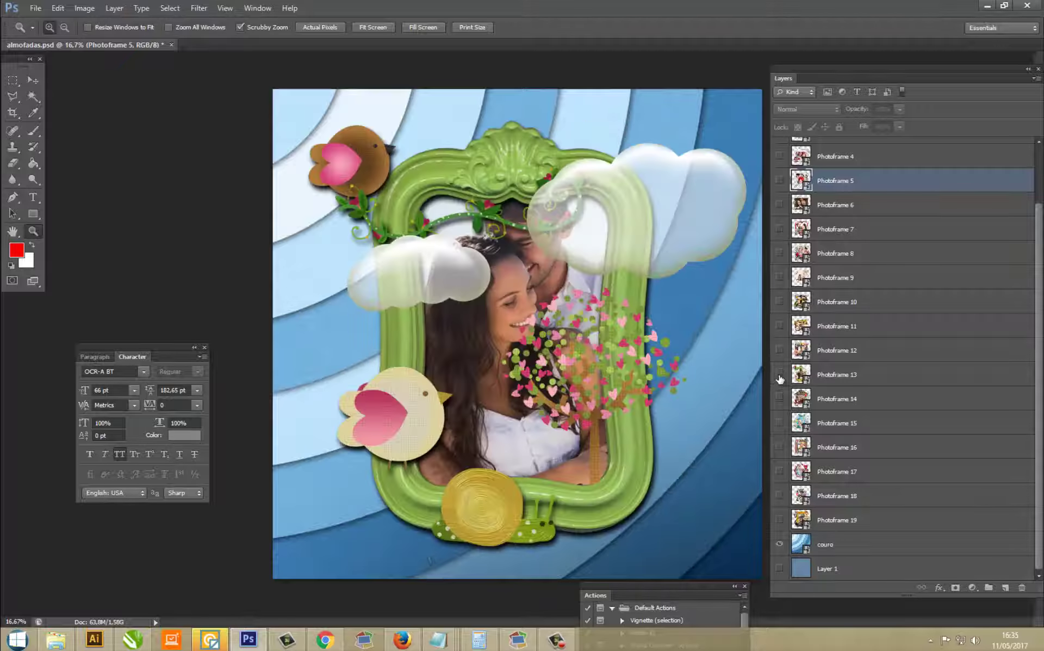
{"action": "left_click", "coordinate": [780, 375]}
{"action": "left_click", "coordinate": [780, 327]}
{"action": "left_click", "coordinate": [780, 327]}
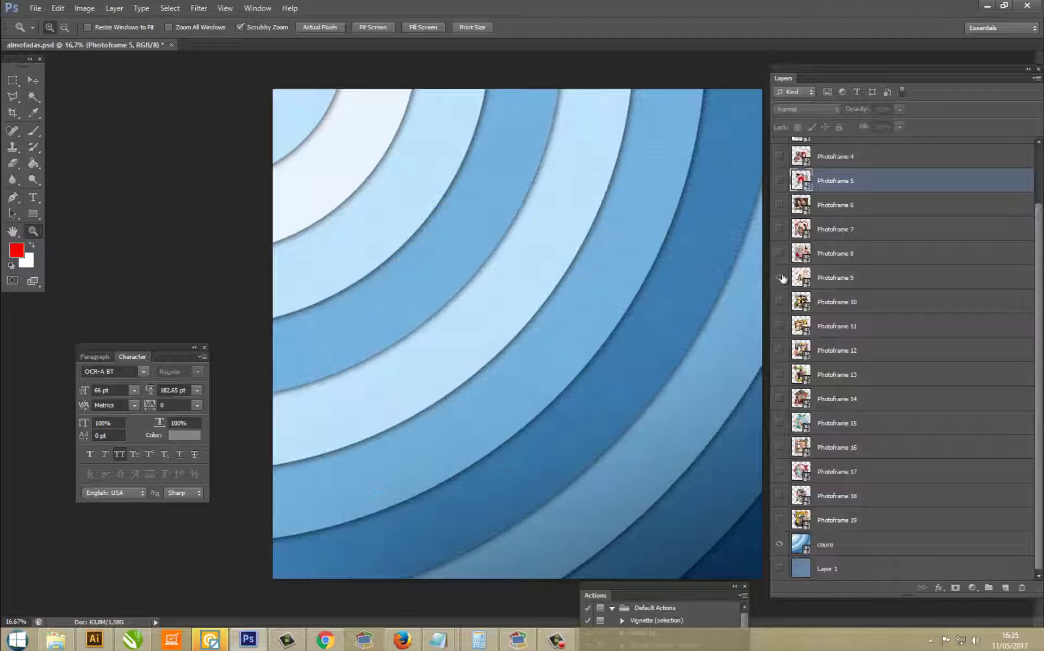
{"action": "left_click", "coordinate": [780, 279]}
{"action": "left_click", "coordinate": [779, 229]}
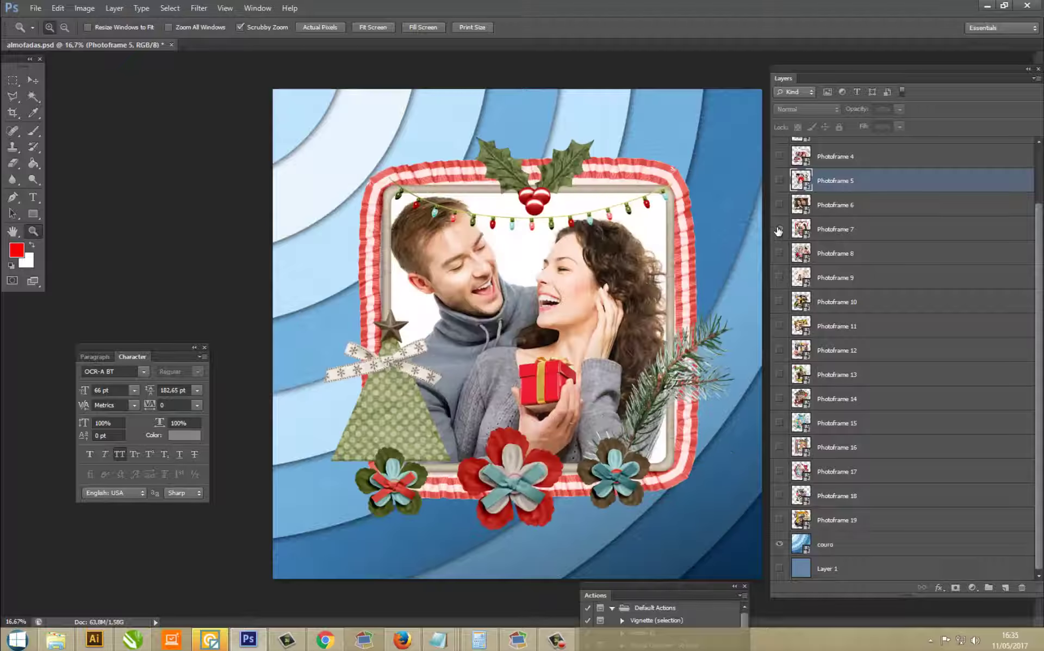
{"action": "left_click", "coordinate": [780, 229]}
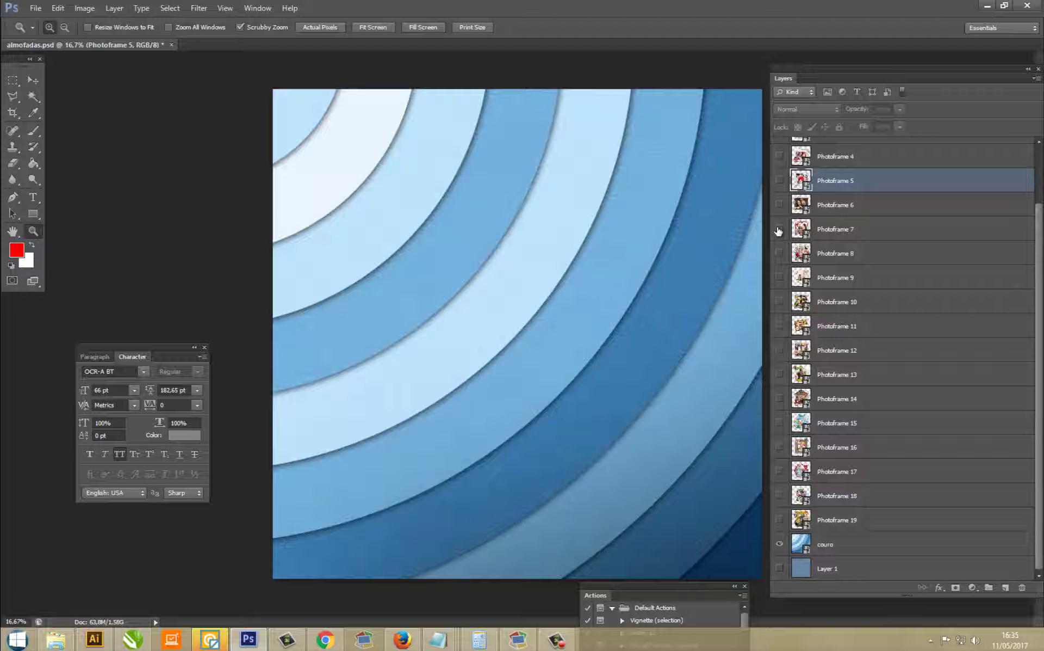
{"action": "scroll", "coordinate": [843, 272], "scroll_direction": "up", "scroll_amount": 3}
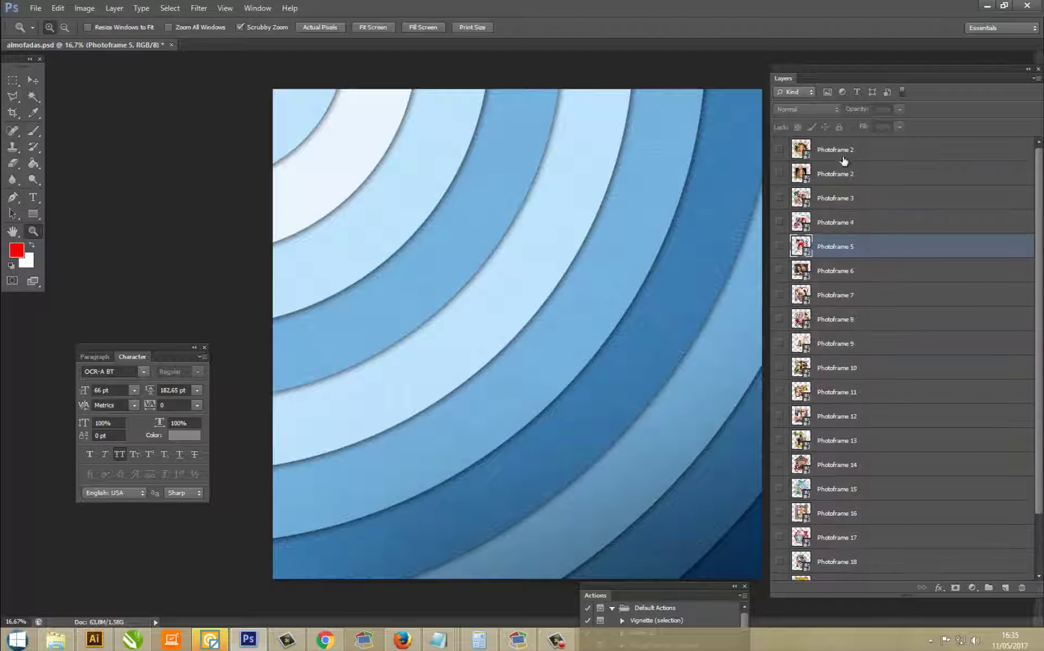
{"action": "scroll", "coordinate": [862, 218], "scroll_direction": "down", "scroll_amount": 3}
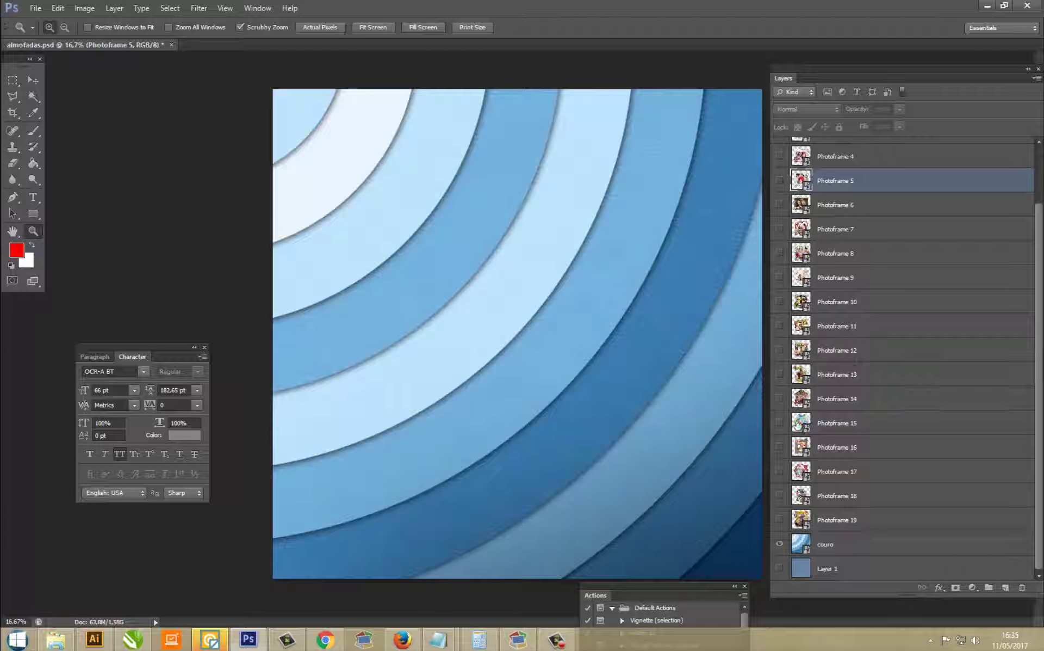
{"action": "left_click", "coordinate": [779, 422]}
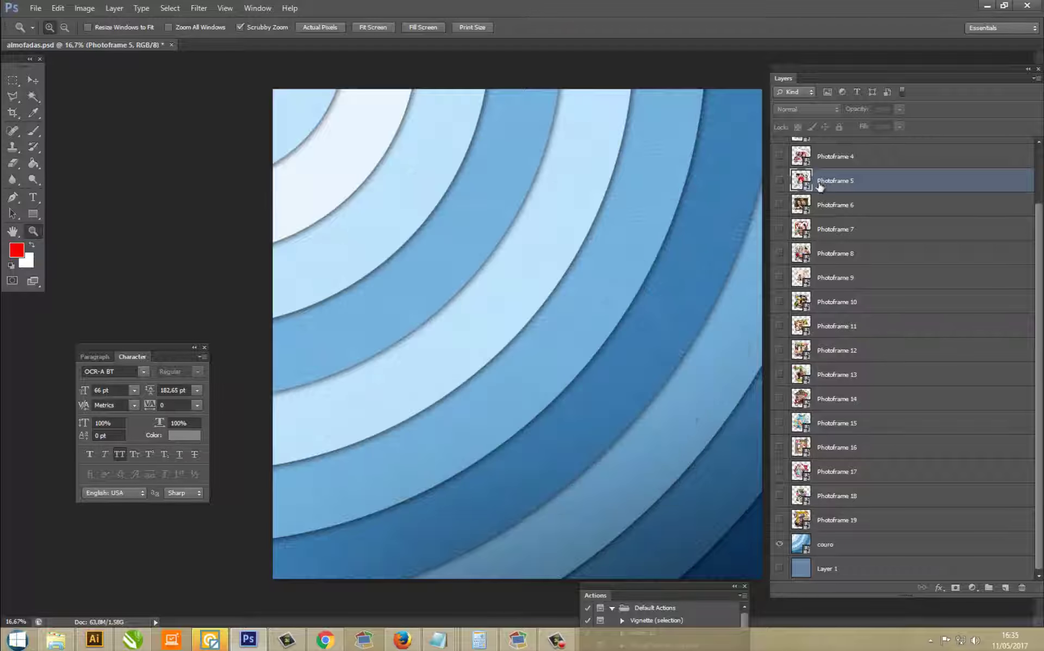